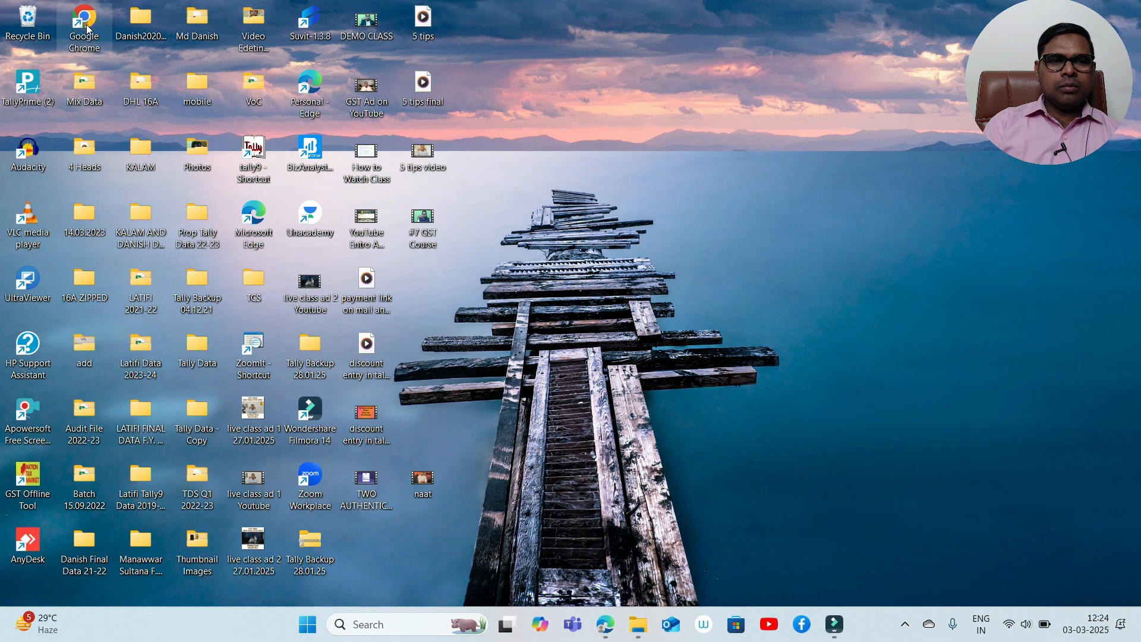
# - Launch Chrome and load ewaybillgst.gov.in from the 'ew' address-bar suggestion
pyautogui.doubleClick(85, 21)
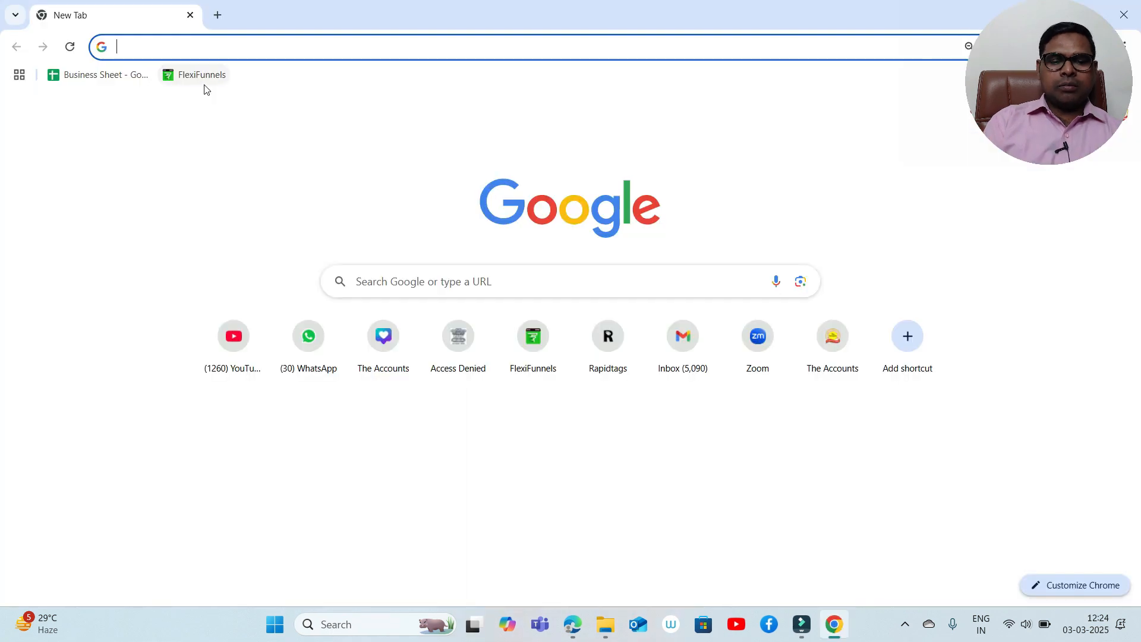
pyautogui.write('ewaybillgst.gov.in')
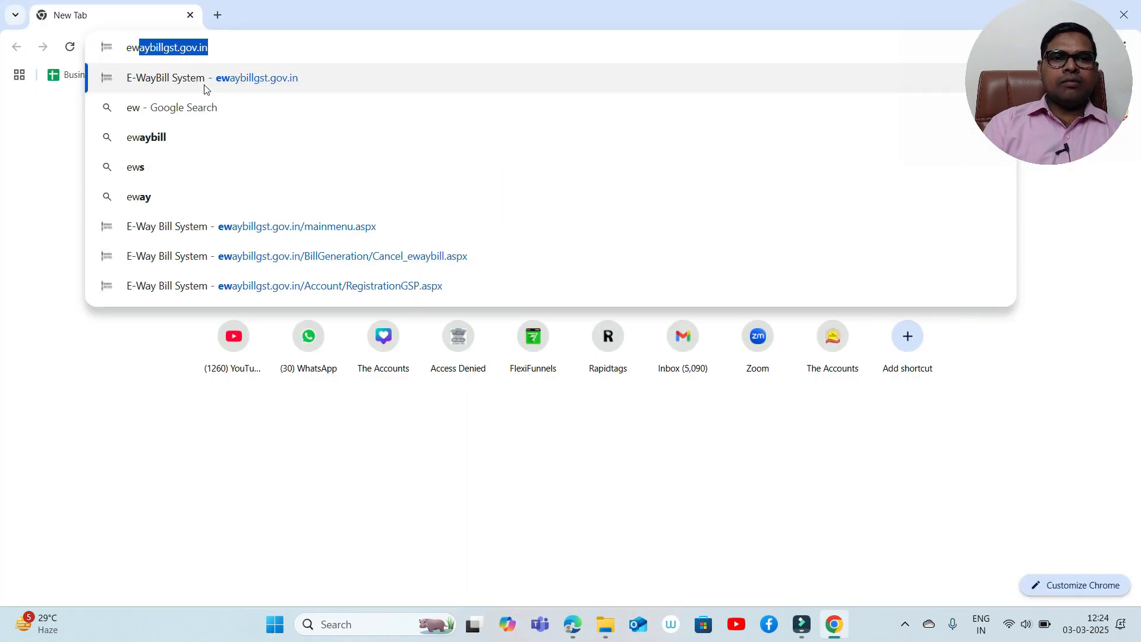
pyautogui.click(205, 89)
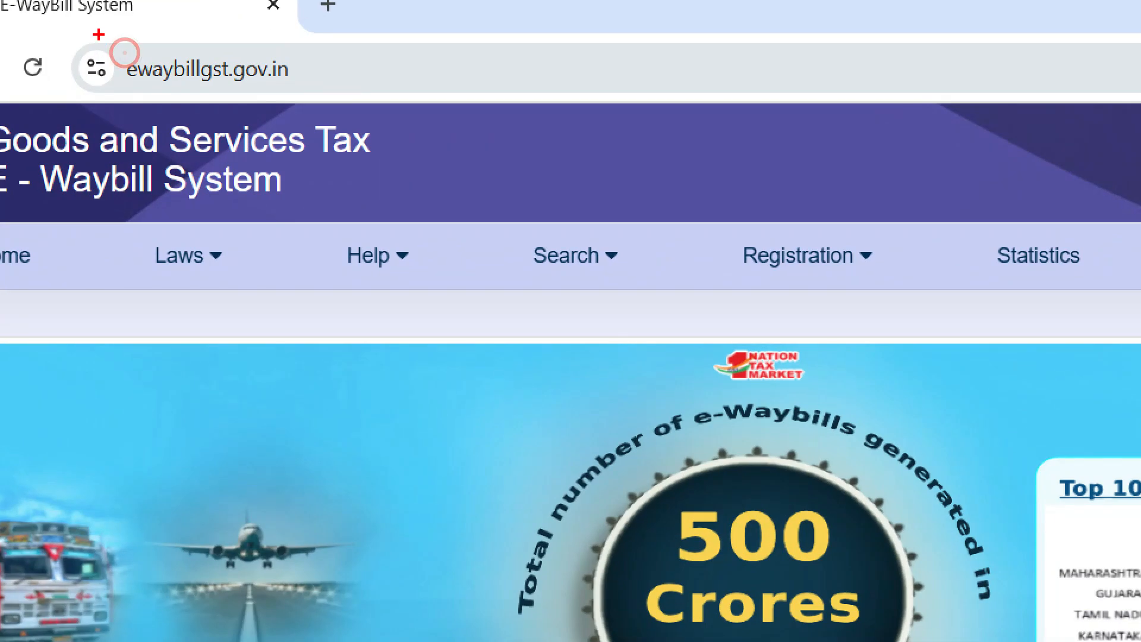
pyautogui.moveTo(98, 34); pyautogui.dragTo(339, 110)
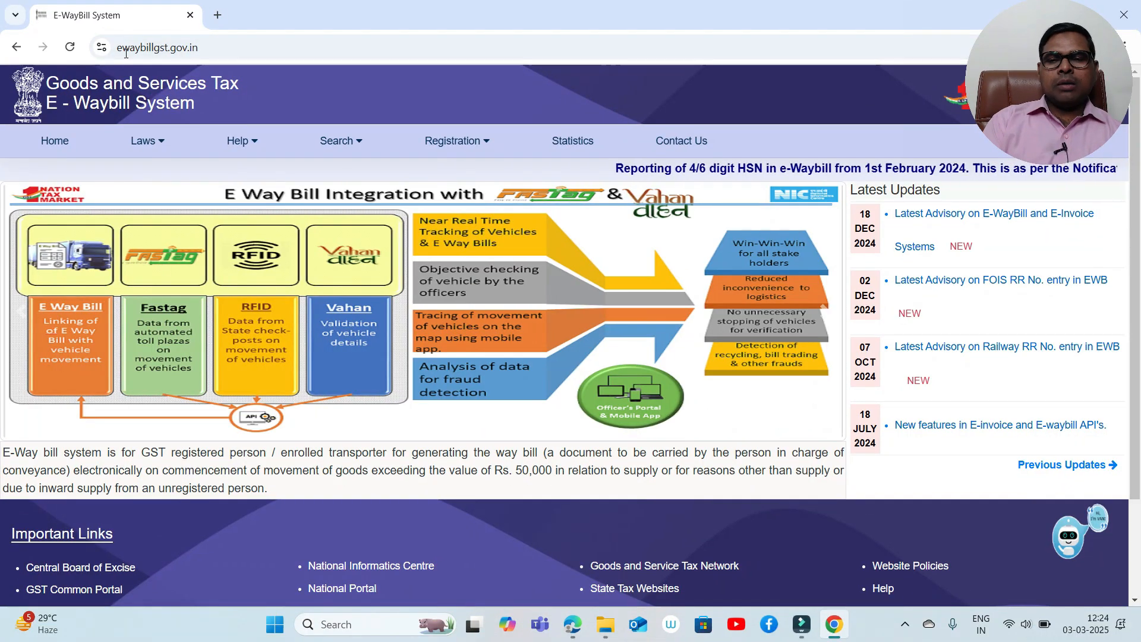
pyautogui.moveTo(1050, 92); pyautogui.dragTo(1050, 536)
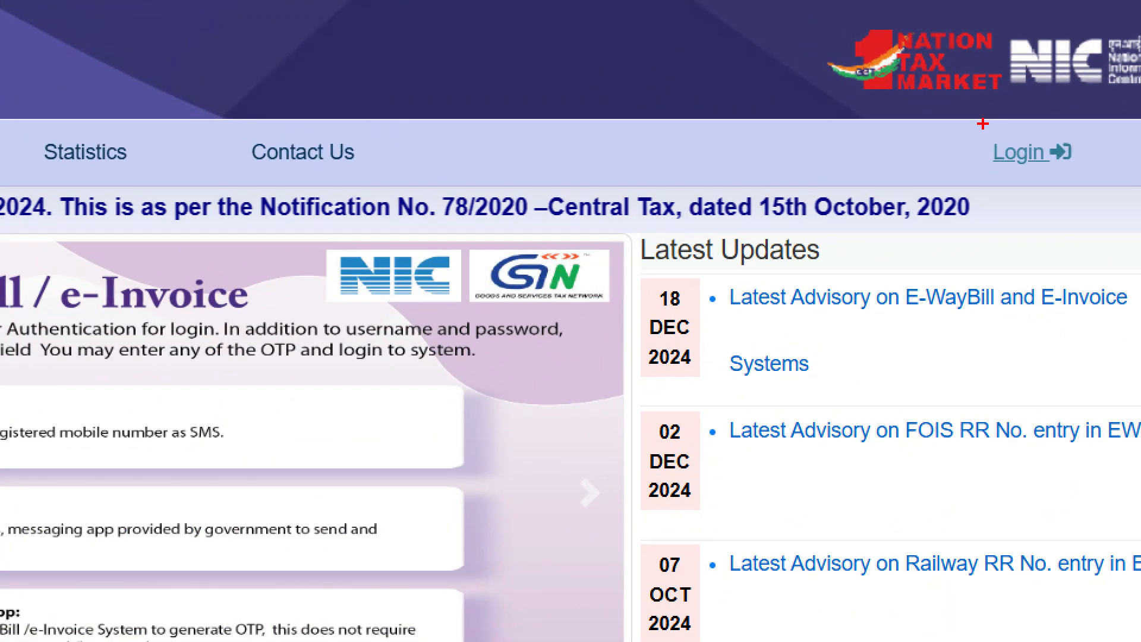
pyautogui.moveTo(983, 124)
pyautogui.mouseDown()
pyautogui.moveTo(1014, 285)
pyautogui.moveTo(969, 137)
pyautogui.mouseUp()
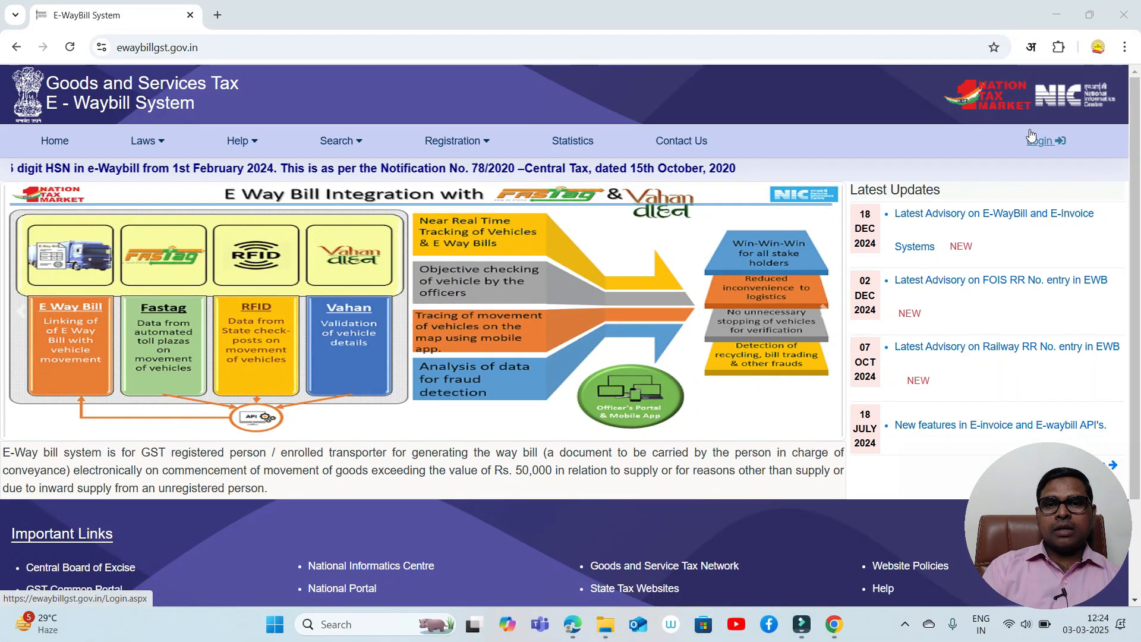
# - Show the Registration menu with its E-Way Bill Registration and Enrolment For URP options
pyautogui.moveTo(453, 143)
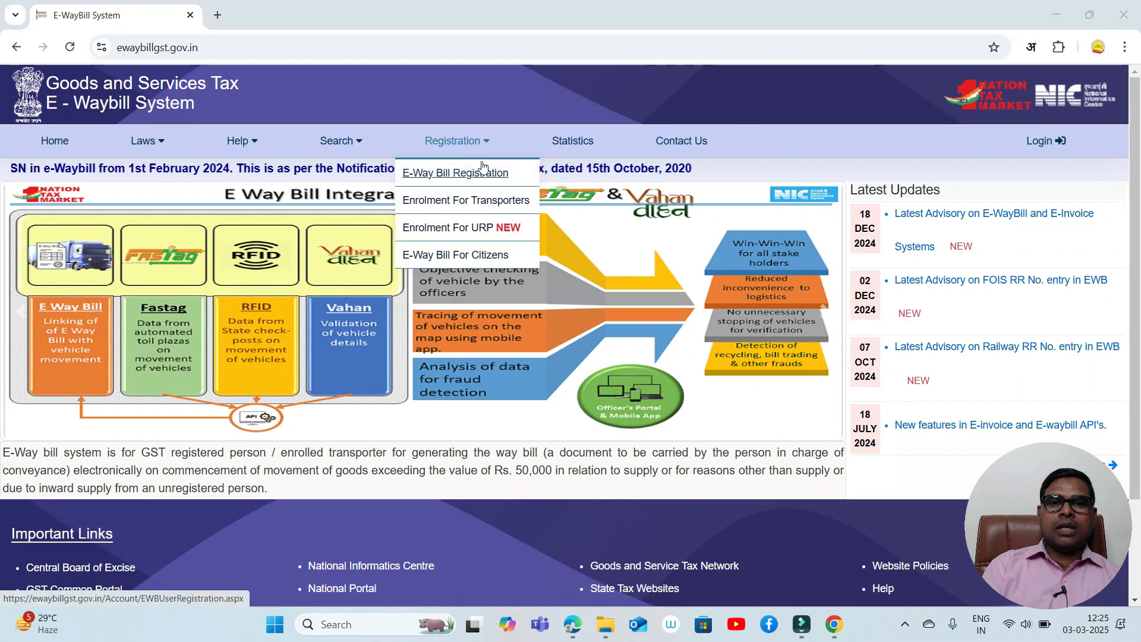
pyautogui.hotkey('ctrl', '1')
pyautogui.click(449, 145)
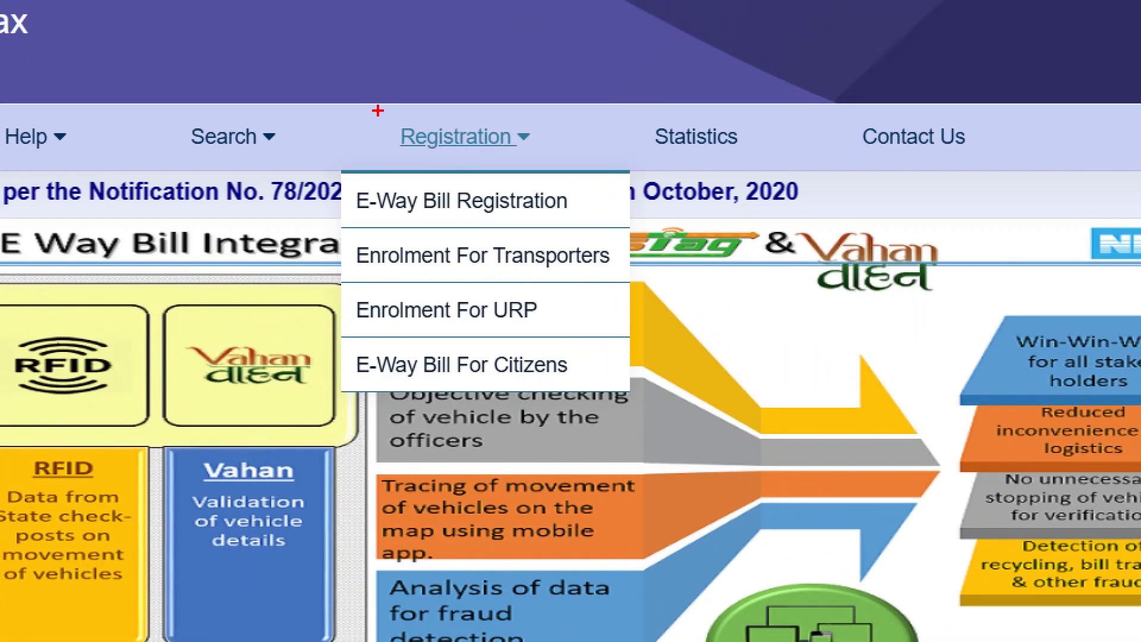
pyautogui.moveTo(378, 111); pyautogui.dragTo(549, 158)
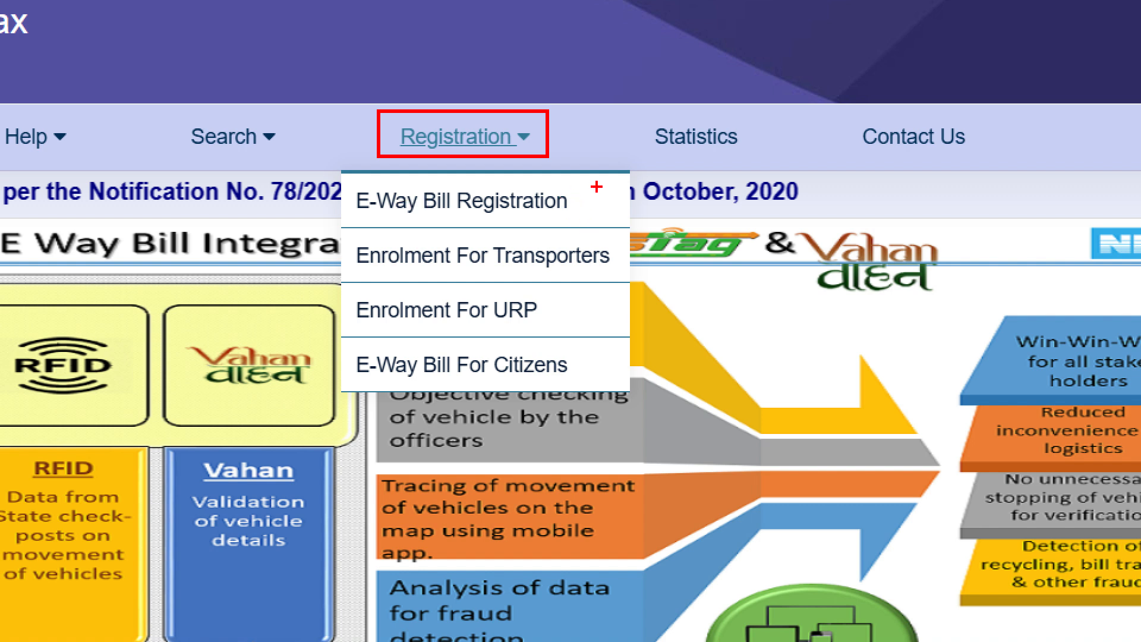
pyautogui.moveTo(588, 184); pyautogui.dragTo(704, 152)
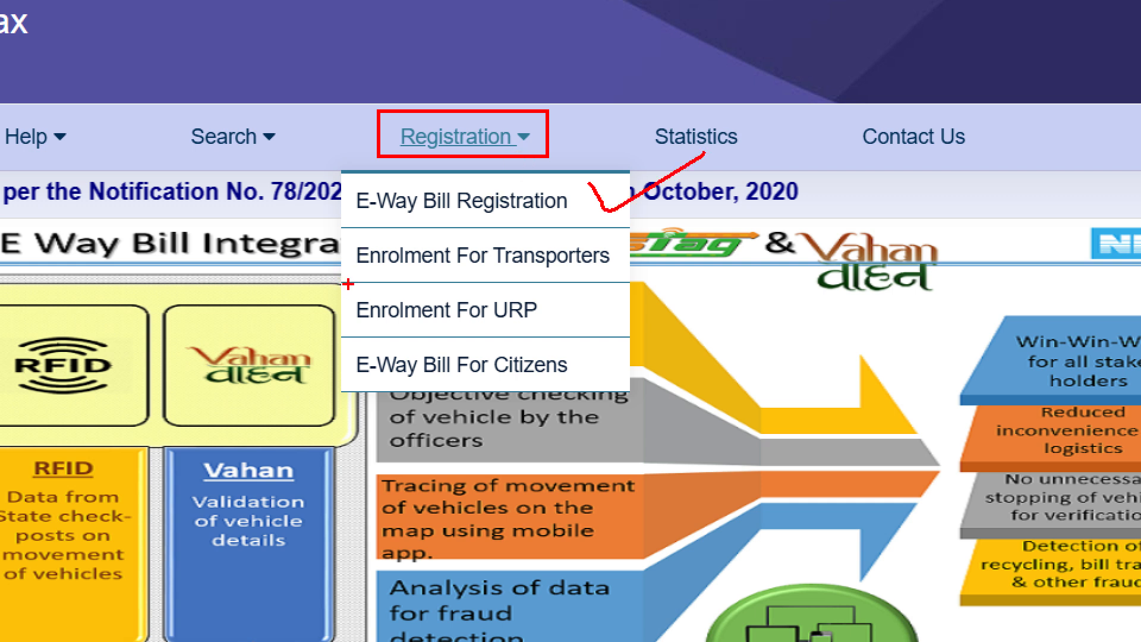
pyautogui.moveTo(347, 284); pyautogui.dragTo(581, 337)
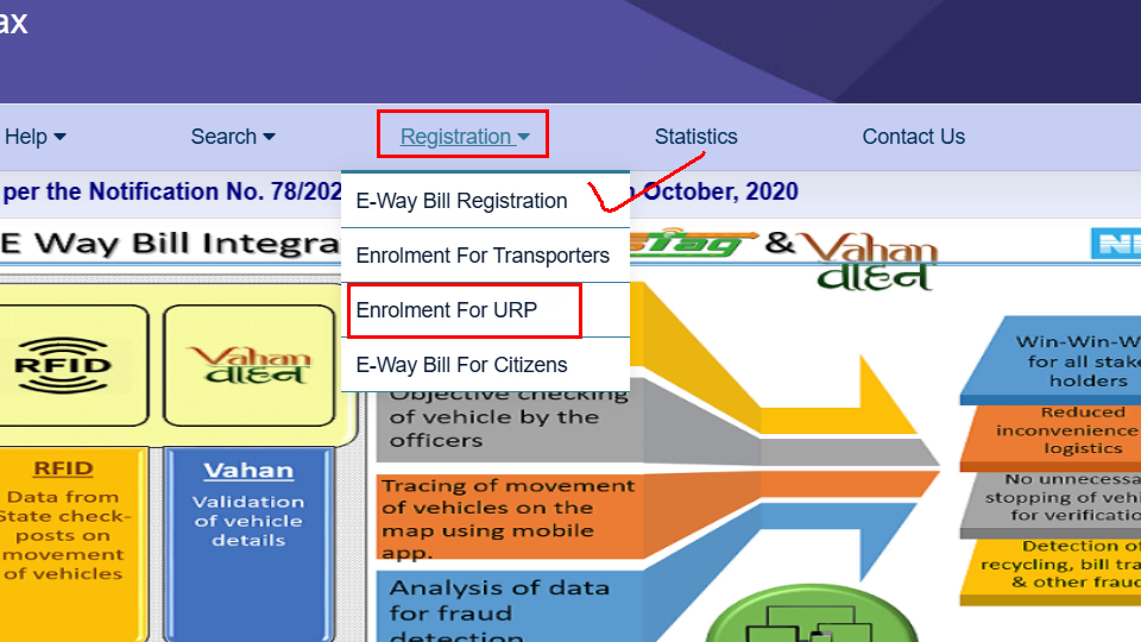
pyautogui.moveTo(558, 312)
pyautogui.mouseDown()
pyautogui.moveTo(574, 333)
pyautogui.moveTo(697, 313)
pyautogui.mouseUp()
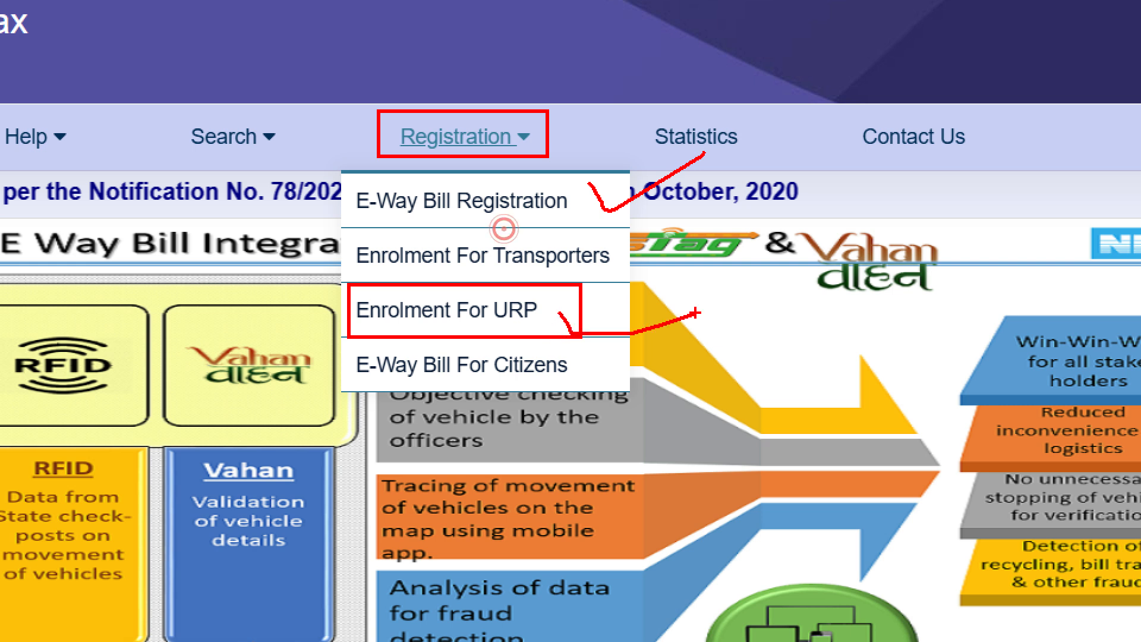
pyautogui.press('Escape')
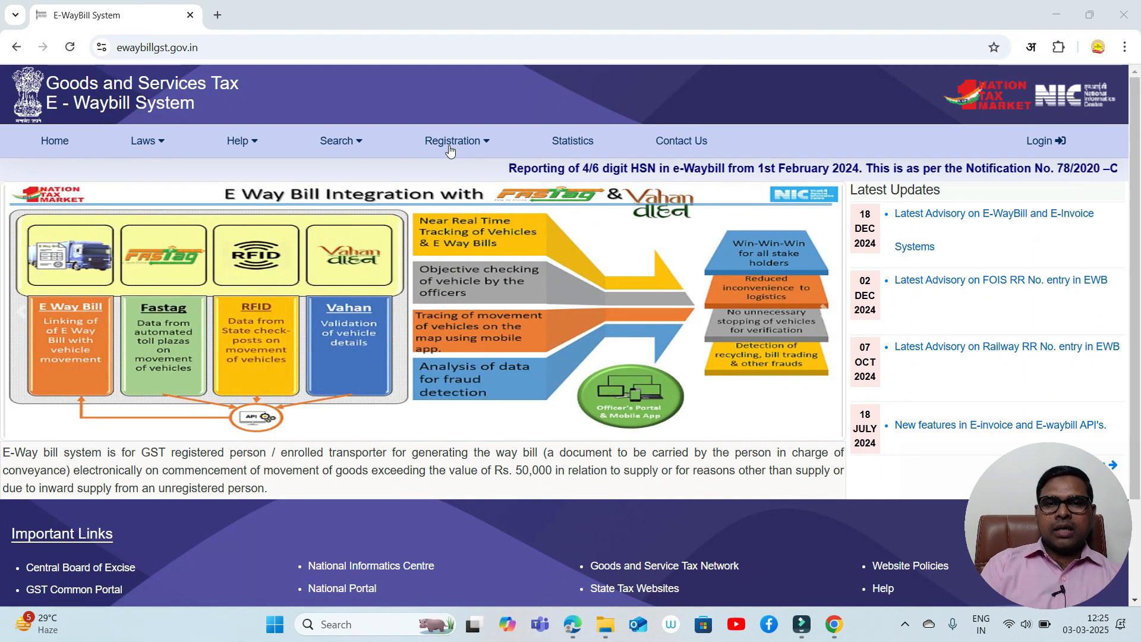
pyautogui.click(469, 148)
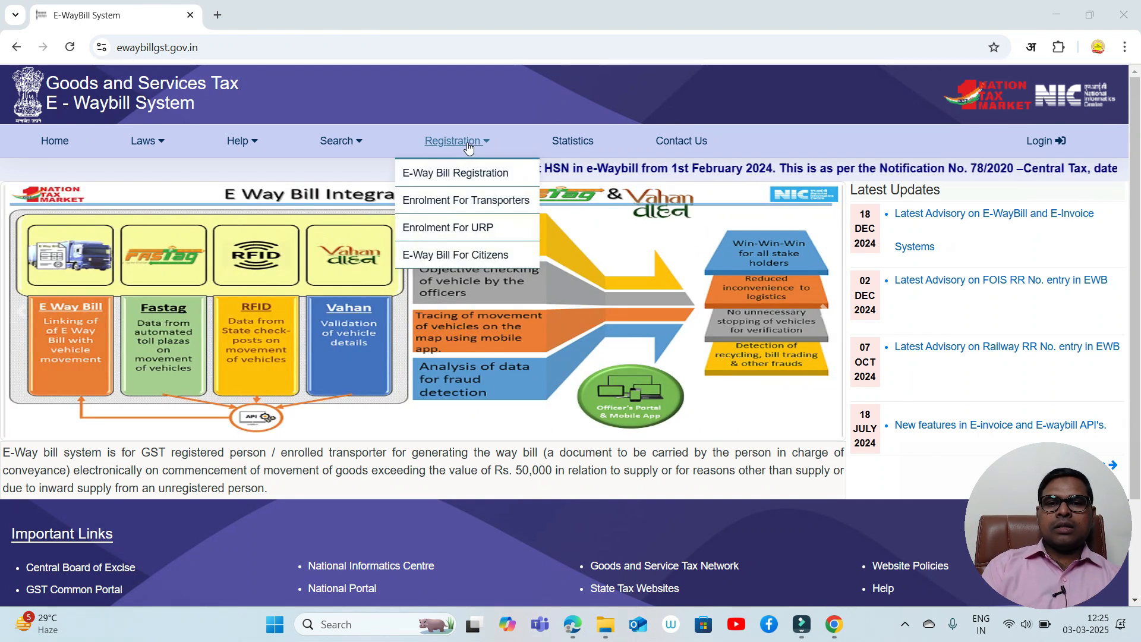
pyautogui.click(469, 147)
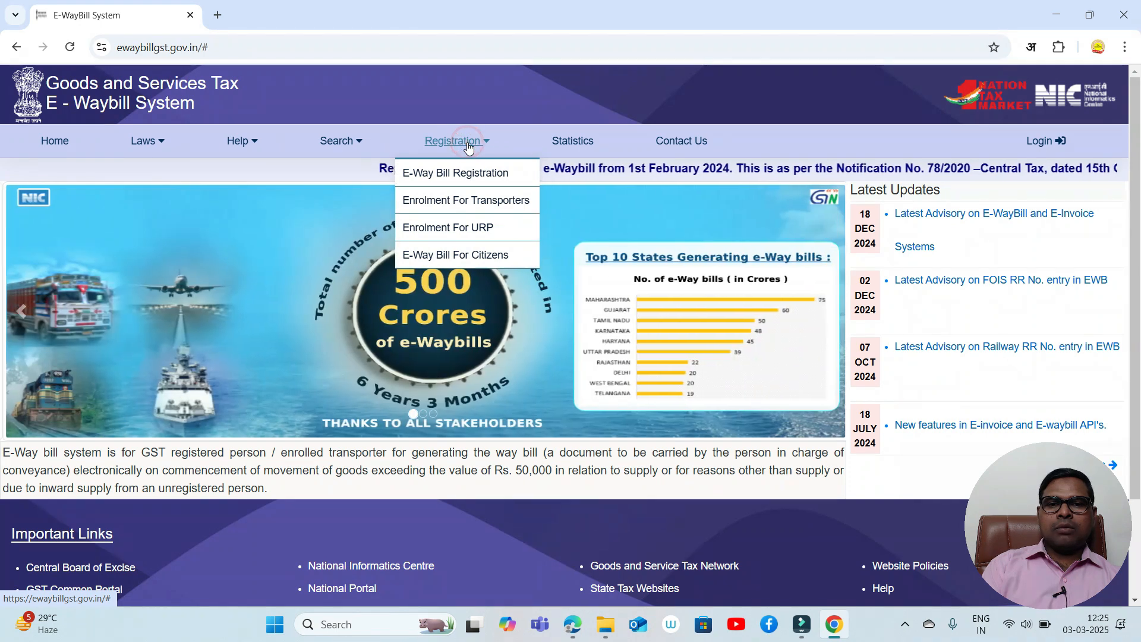
# - Open the Enrolment For URP (ENR 03) form and step through Legal name, Trade name and PAN
pyautogui.click(463, 236)
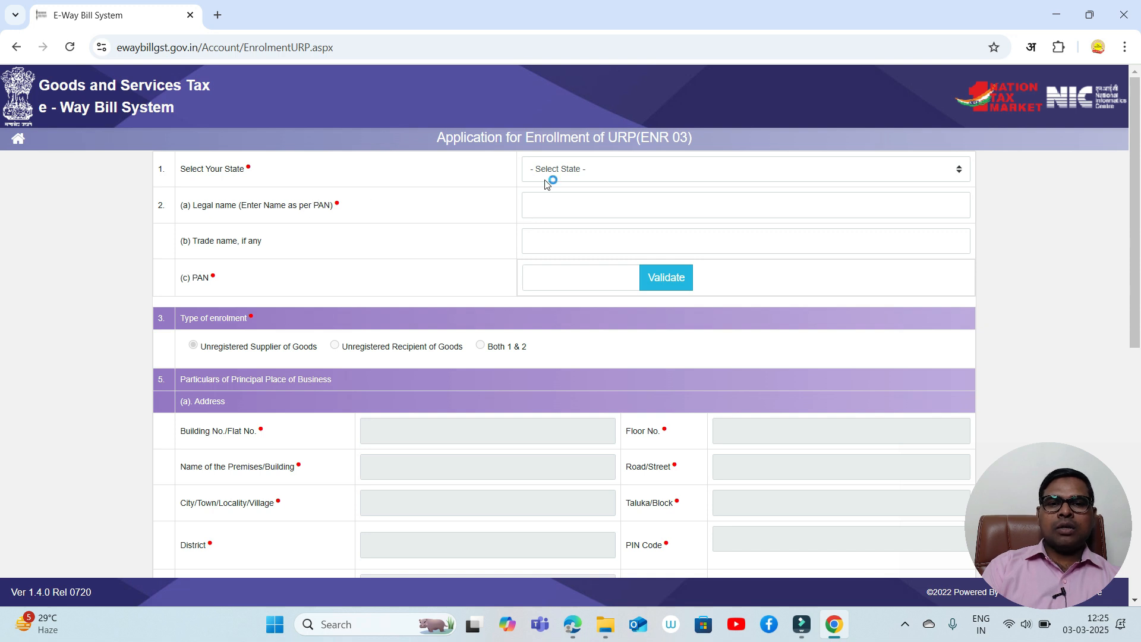
pyautogui.click(539, 207)
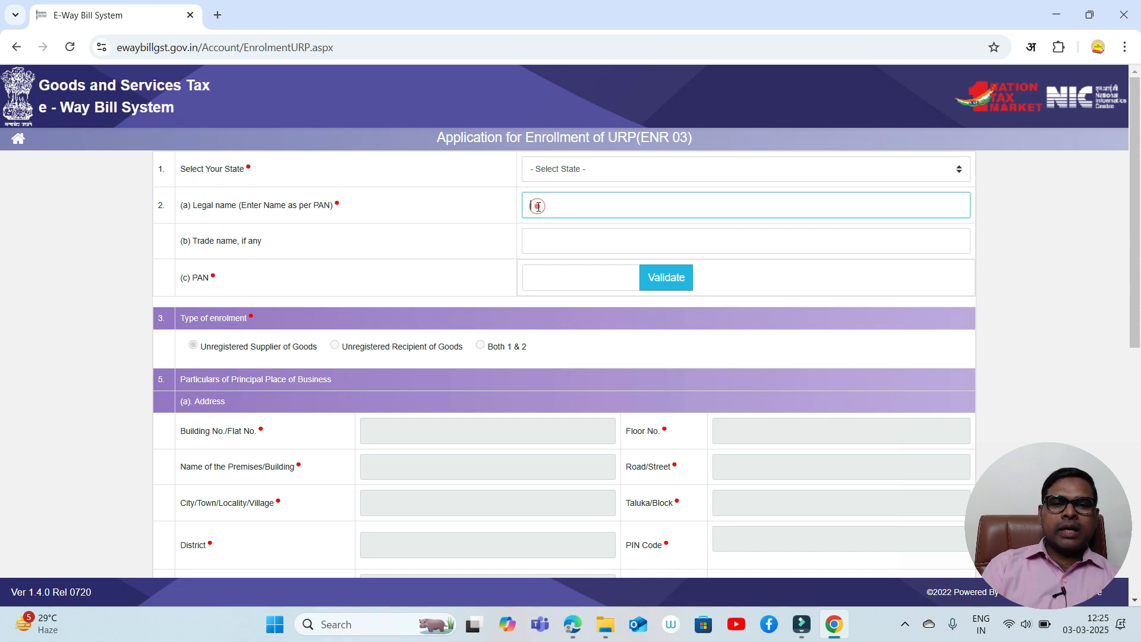
pyautogui.click(538, 250)
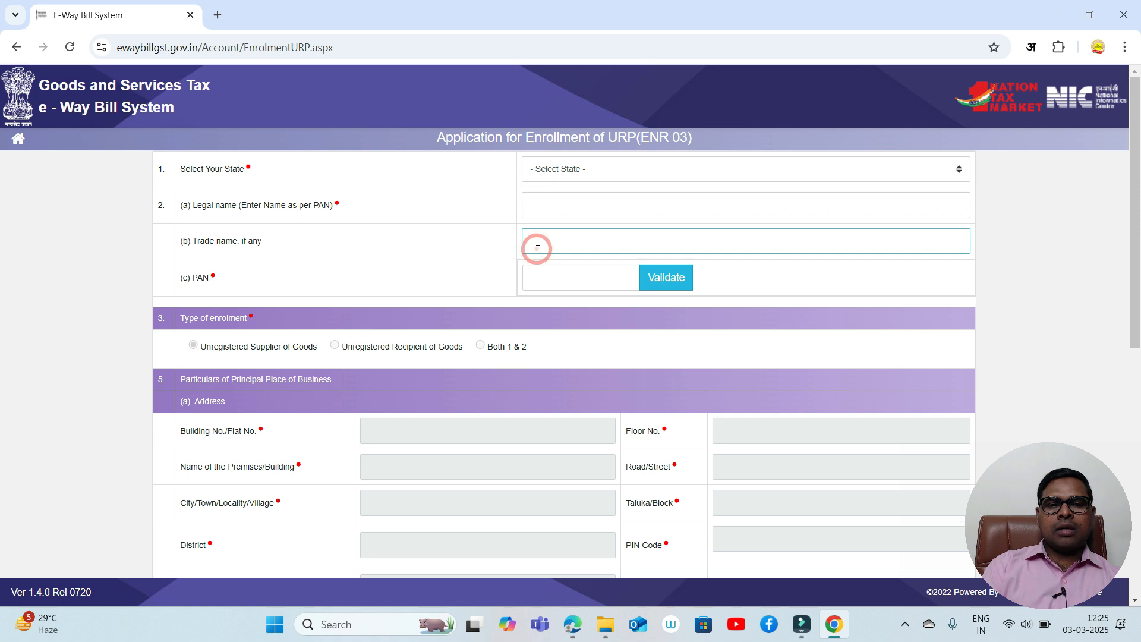
pyautogui.click(548, 276)
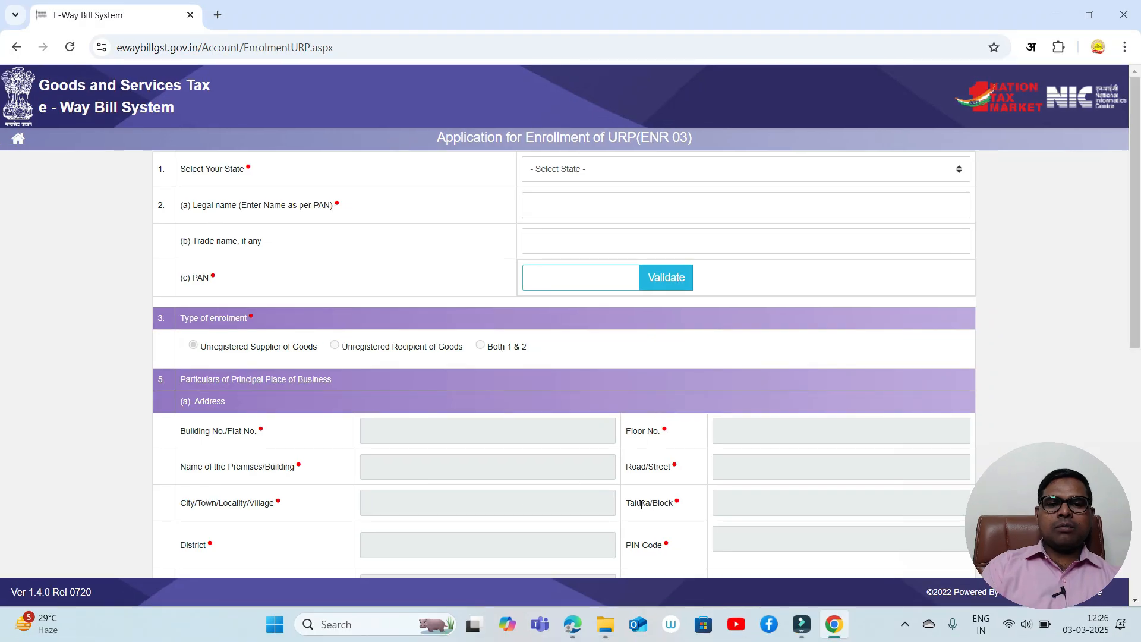
# - Scroll down past the address, contact and login sections to the Save button
pyautogui.moveTo(1137, 293); pyautogui.dragTo(1140, 392)
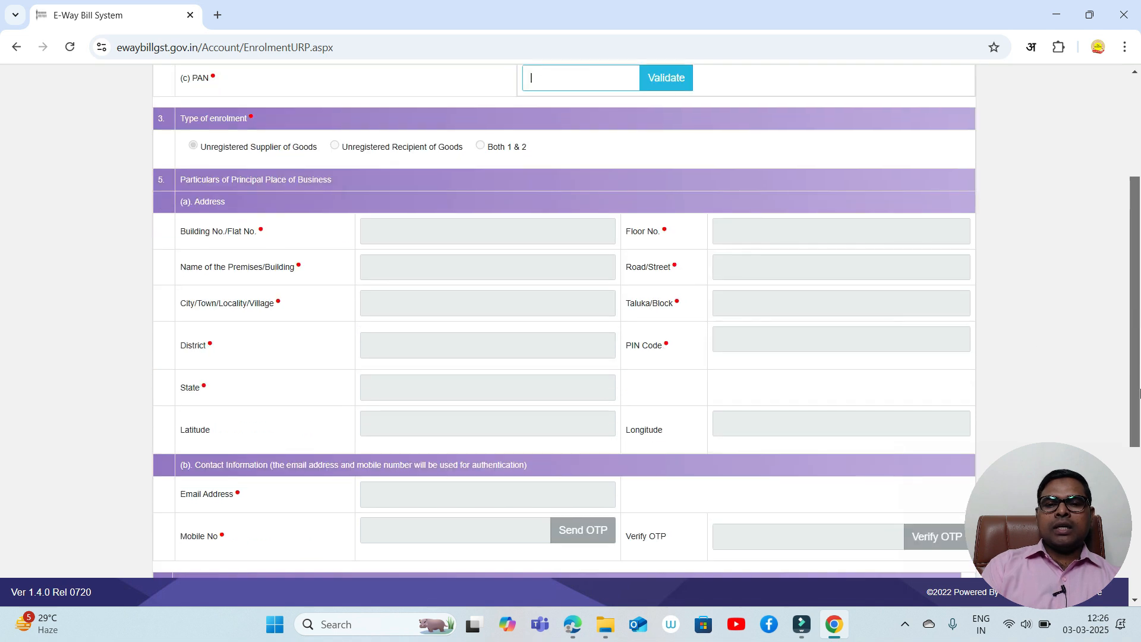
pyautogui.scroll(-1, 1140, 392)
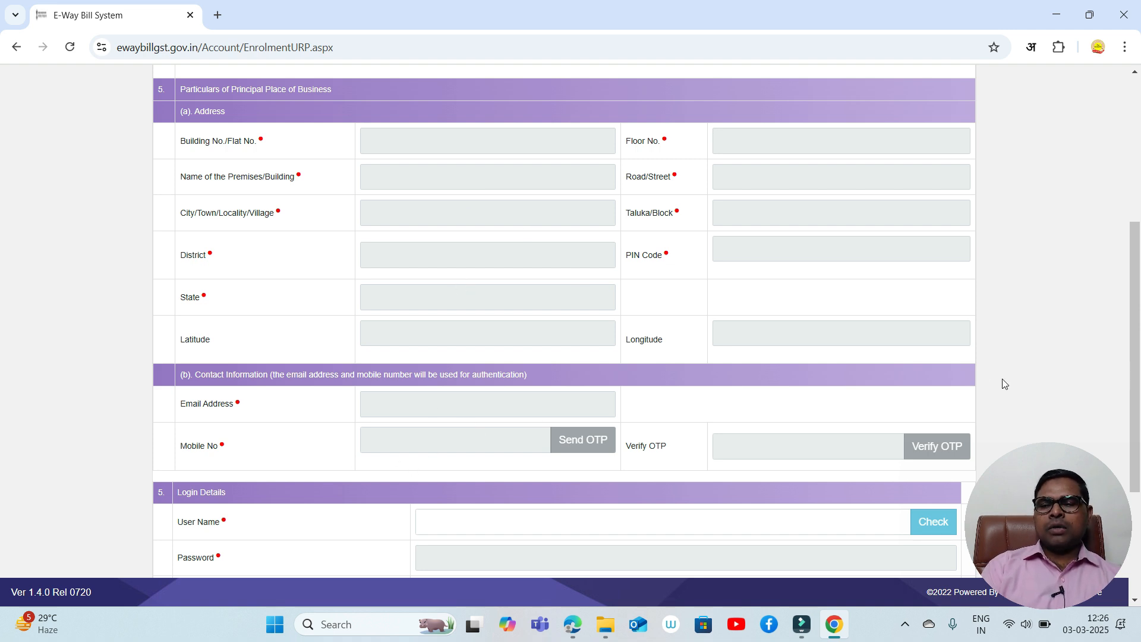
pyautogui.scroll(-2, 1117, 376)
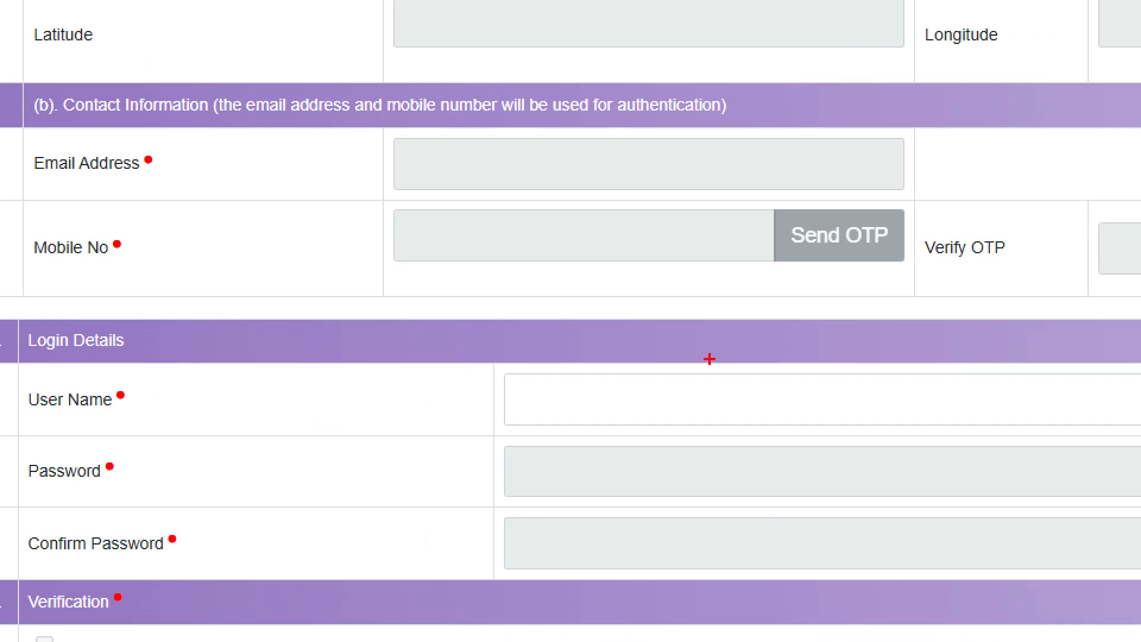
pyautogui.moveTo(539, 335); pyautogui.dragTo(433, 369)
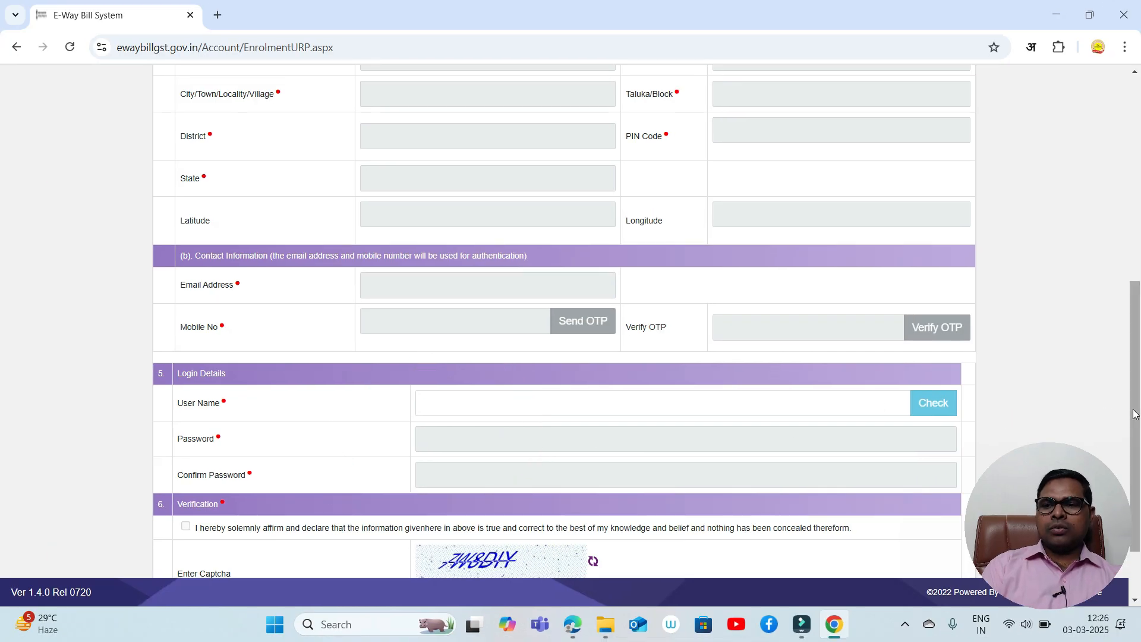
pyautogui.moveTo(1135, 471); pyautogui.dragTo(1136, 515)
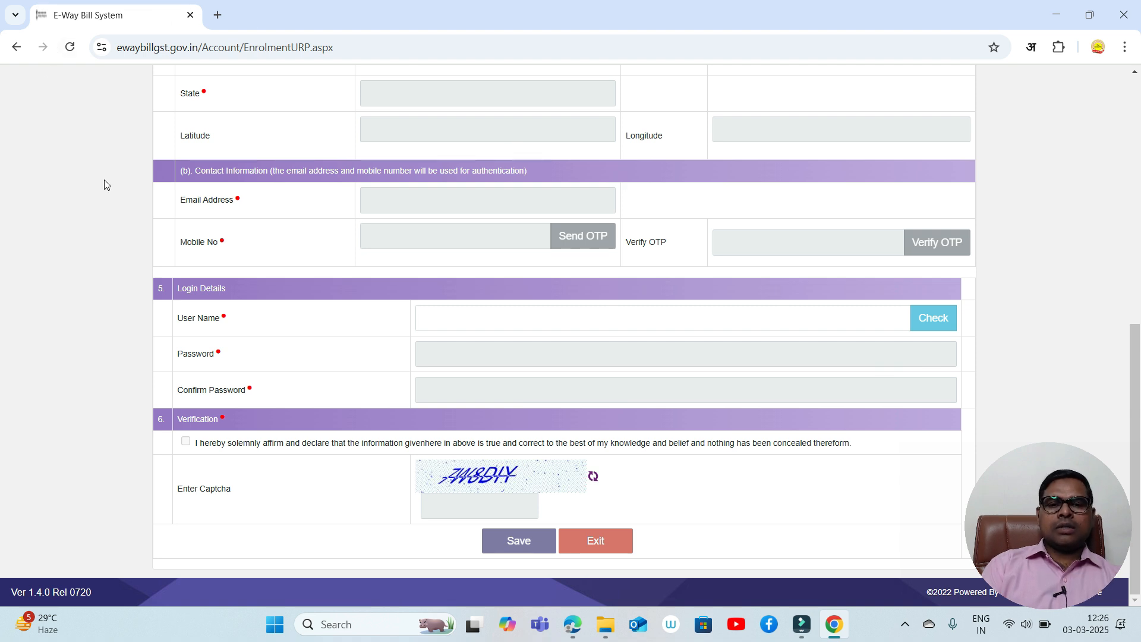
# - Return to the home page and open E-Way Bill Registration, focusing the Enter GSTIN field
pyautogui.click(16, 50)
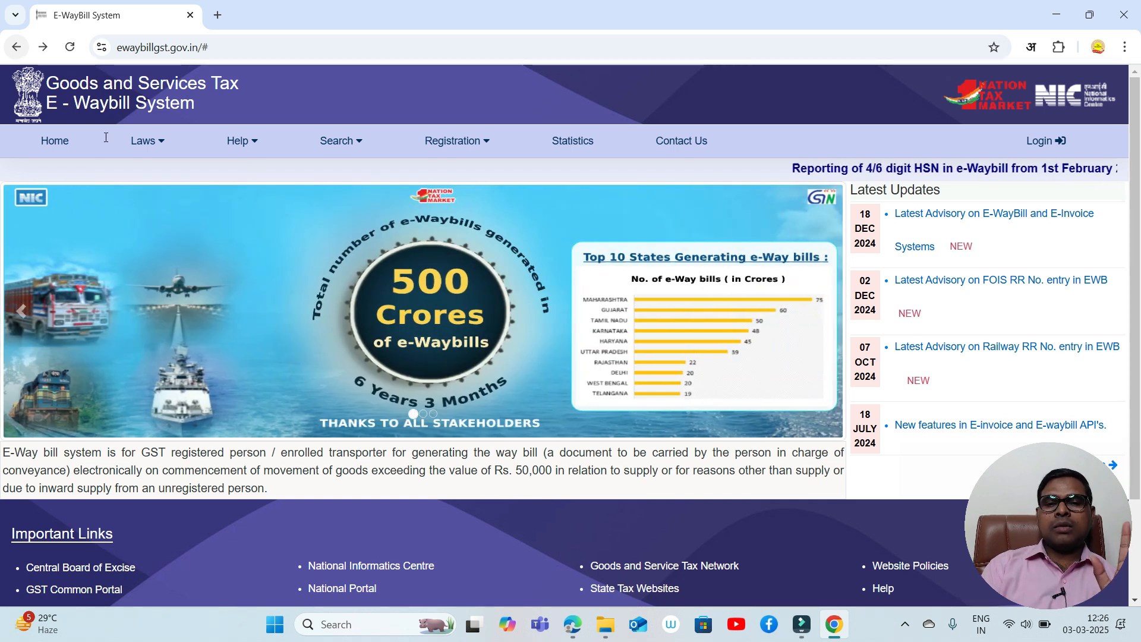
pyautogui.moveTo(457, 140)
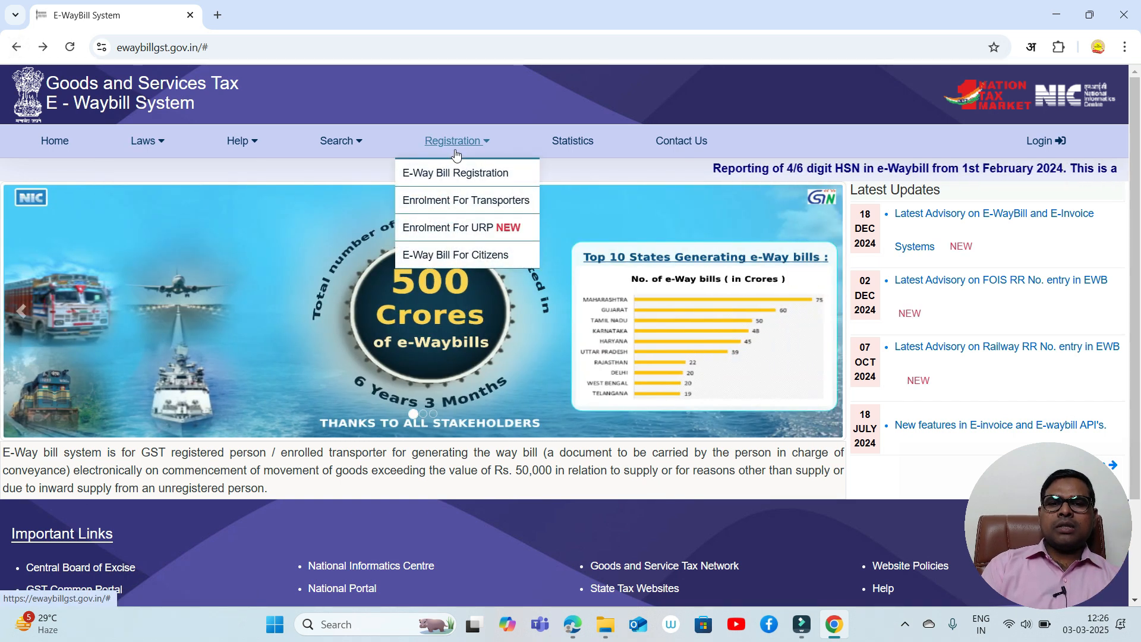
pyautogui.click(459, 180)
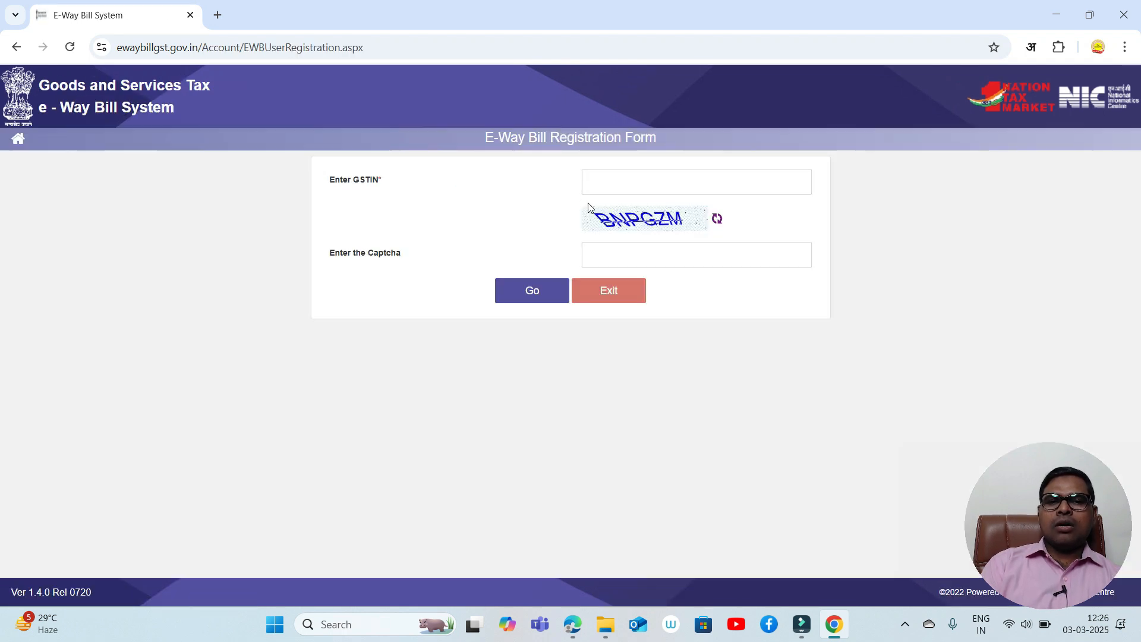
pyautogui.click(613, 186)
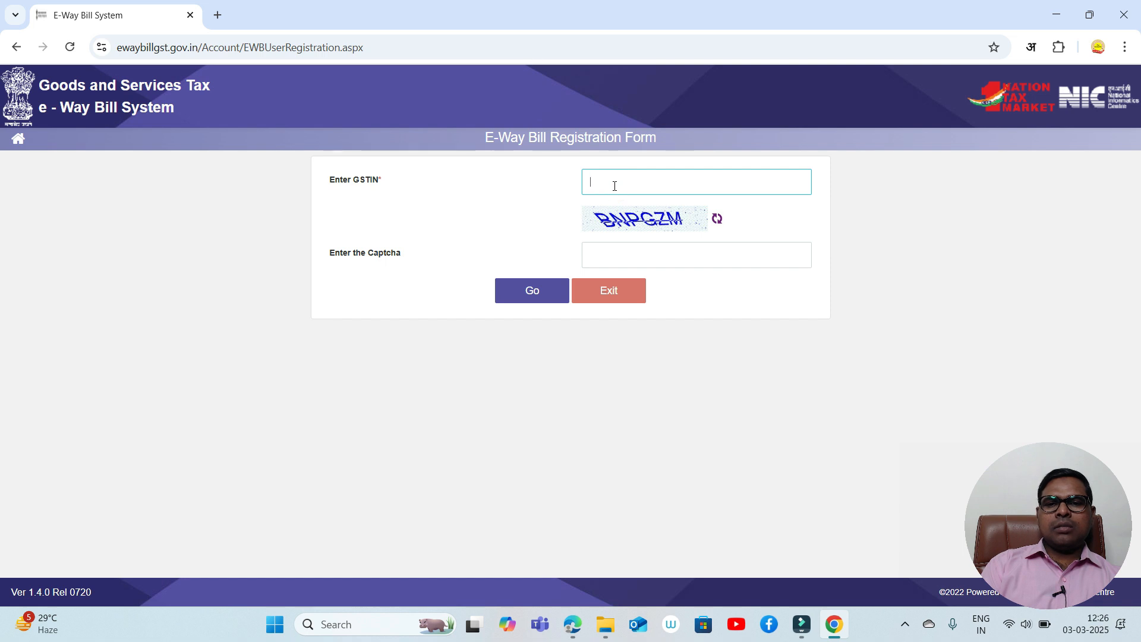
pyautogui.hotkey('ctrl', '1')
pyautogui.click(635, 237)
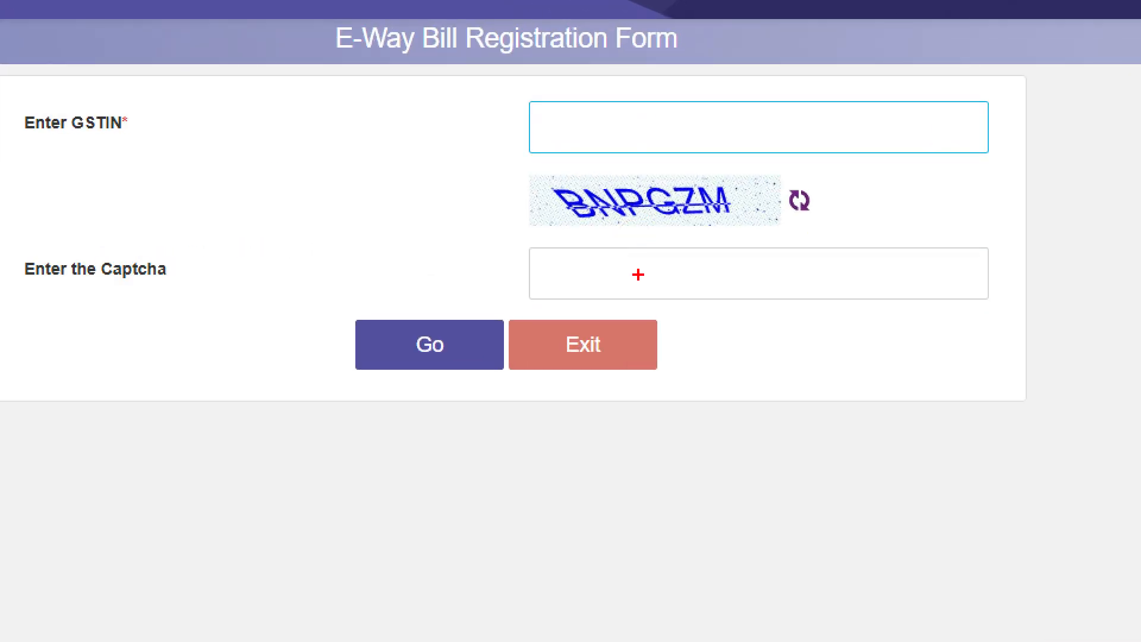
pyautogui.moveTo(638, 274); pyautogui.dragTo(843, 203)
pyautogui.moveTo(408, 315); pyautogui.dragTo(371, 315)
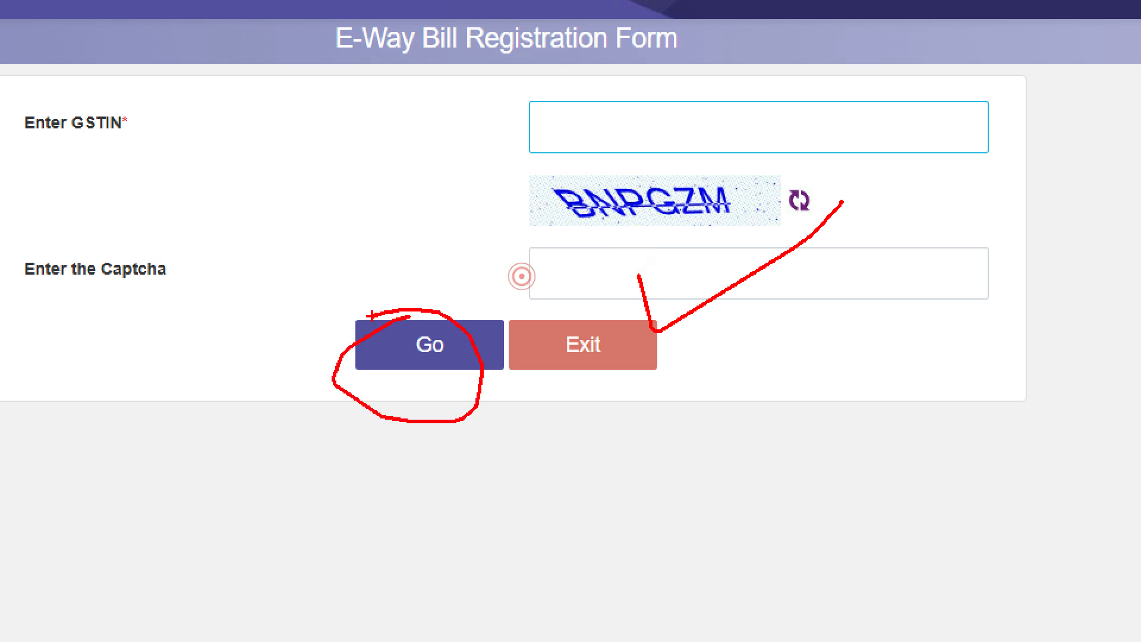
pyautogui.press('Escape')
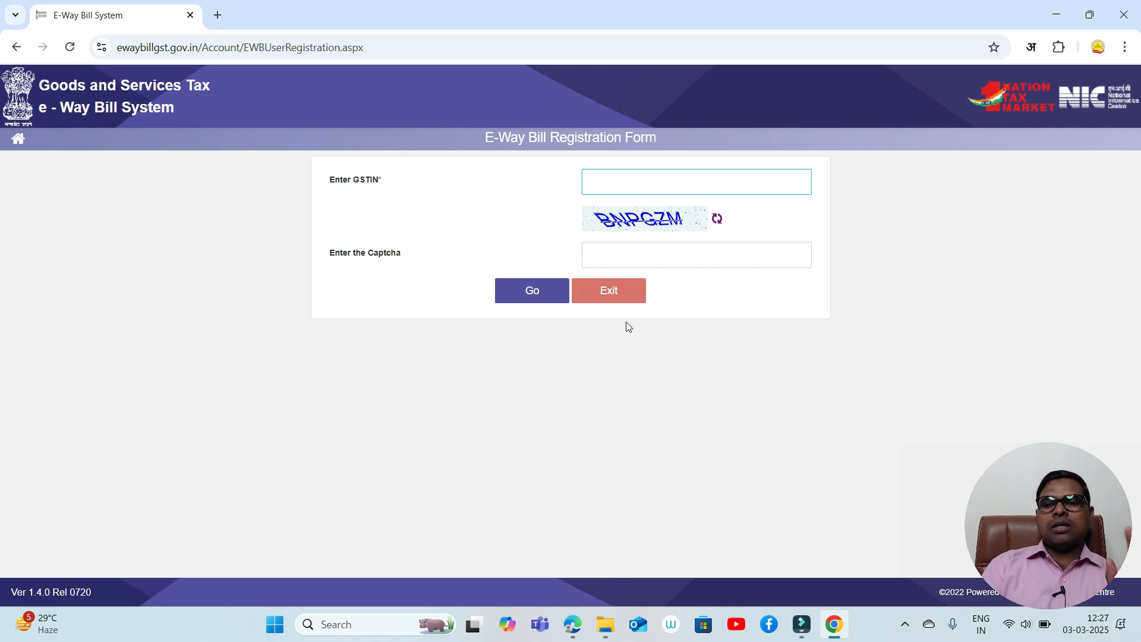
# - Exit registration and log in with the account username, password and captcha
pyautogui.click(609, 303)
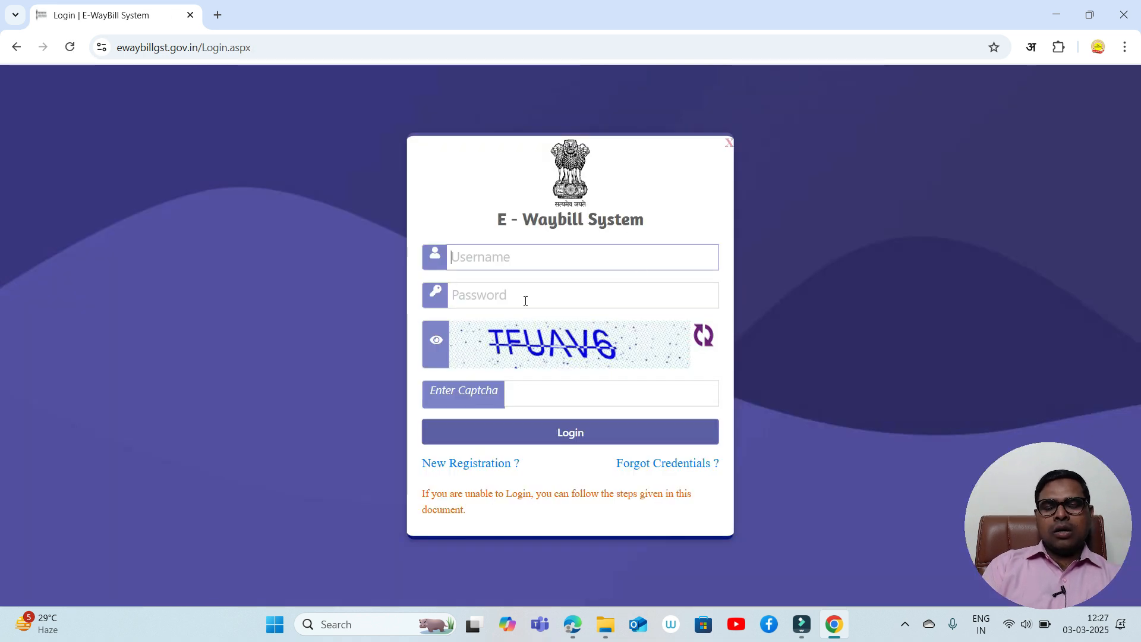
pyautogui.click(503, 257)
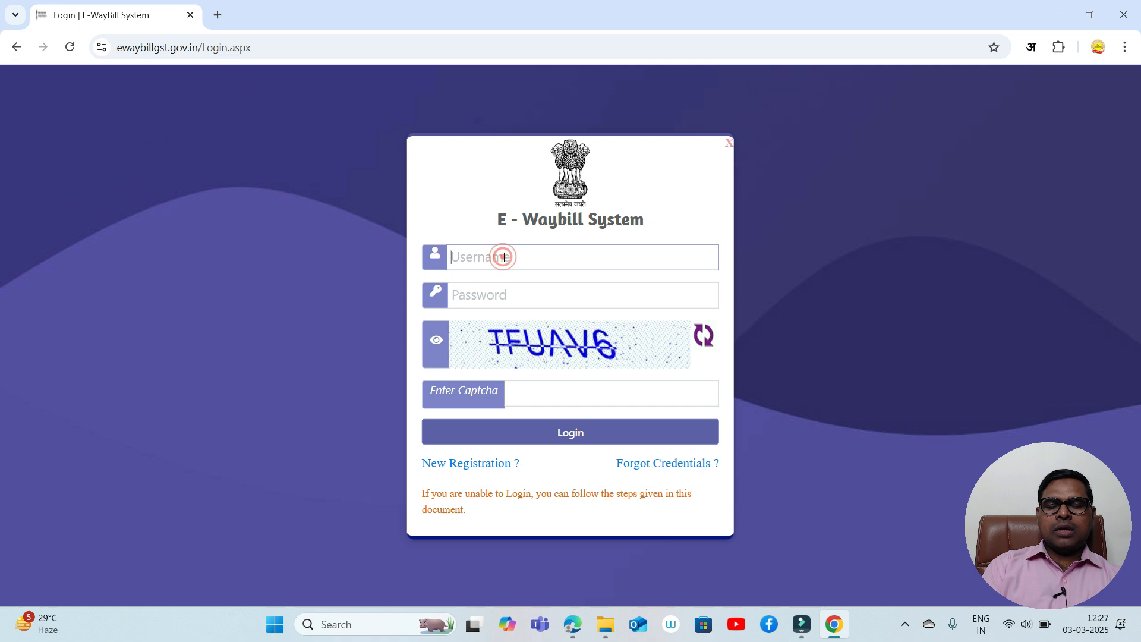
pyautogui.write('Sid')
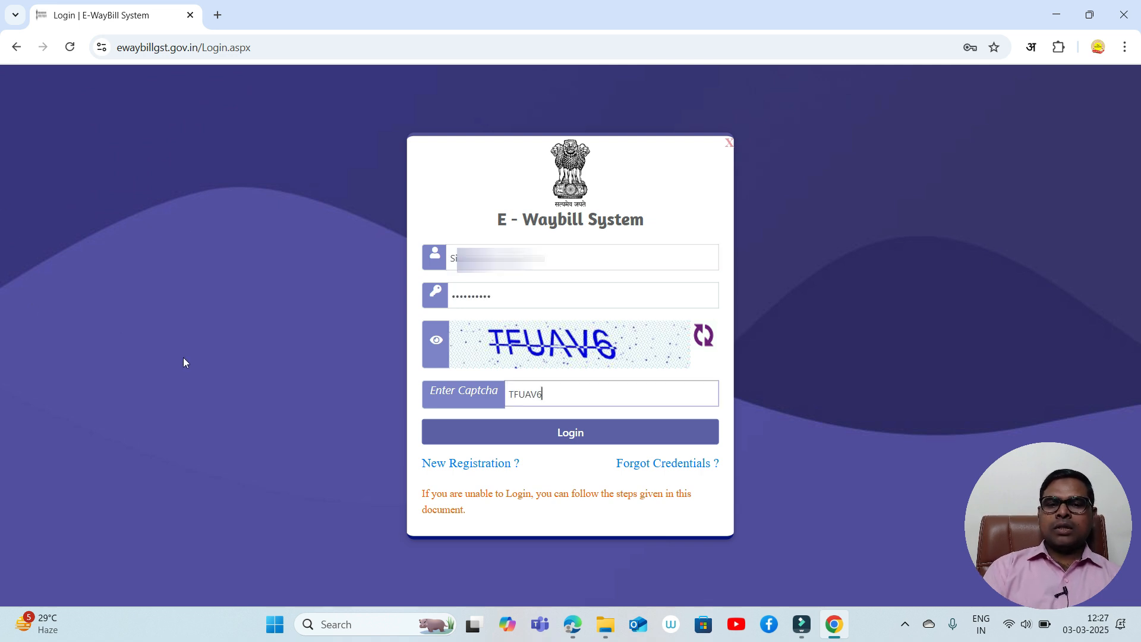
pyautogui.click(569, 438)
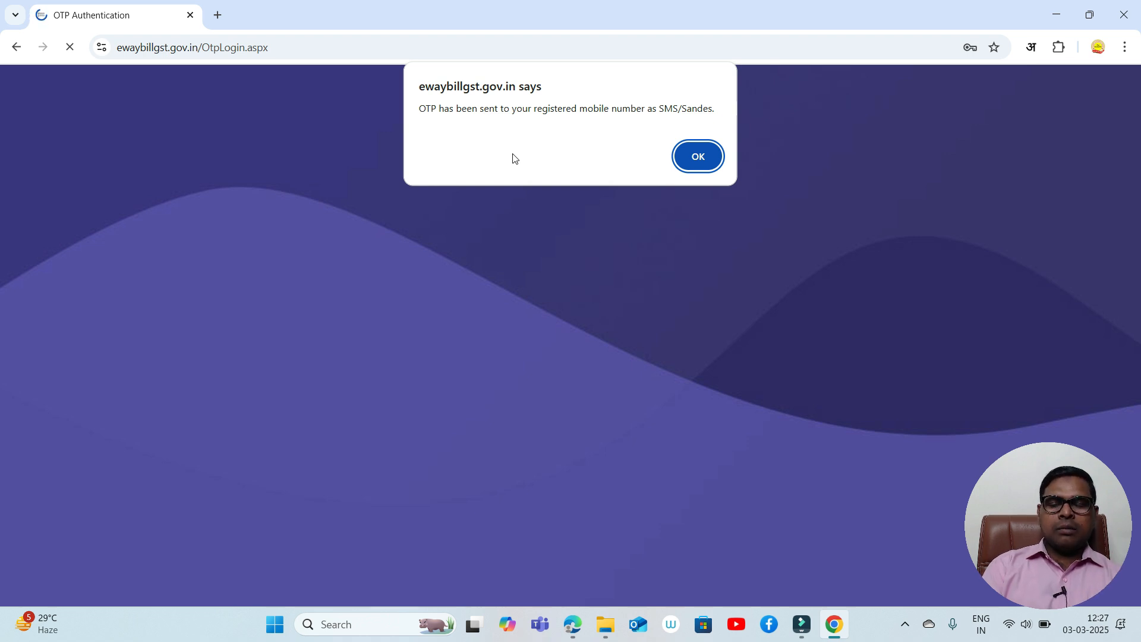
# - Dismiss the OTP-sent notice, enter the received OTP and submit it
pyautogui.click(694, 166)
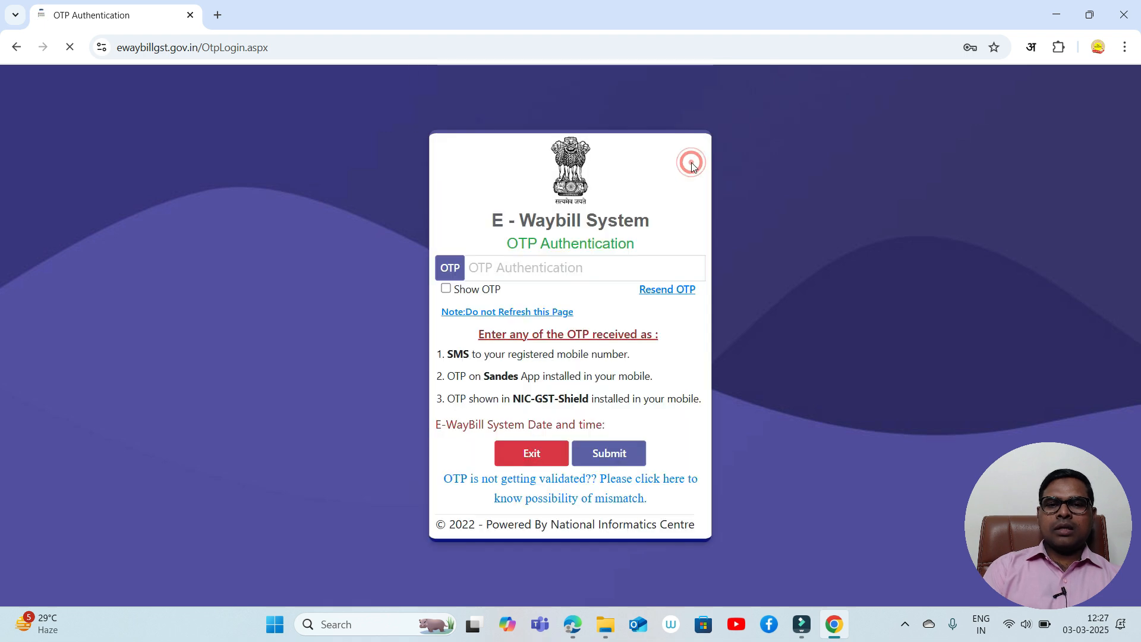
pyautogui.click(543, 258)
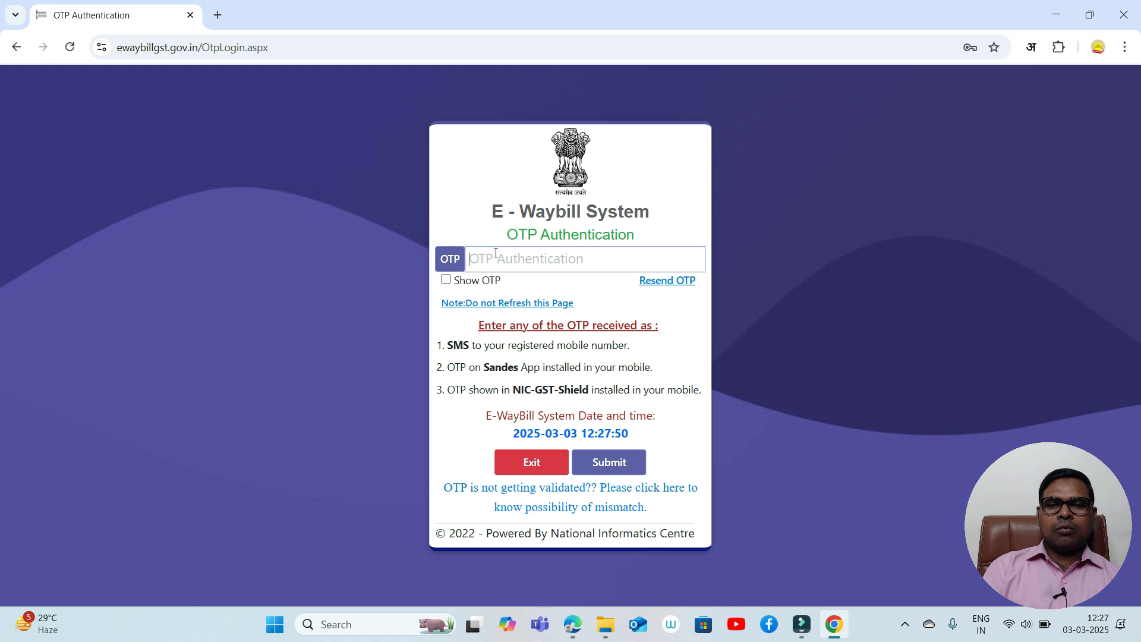
pyautogui.click(618, 477)
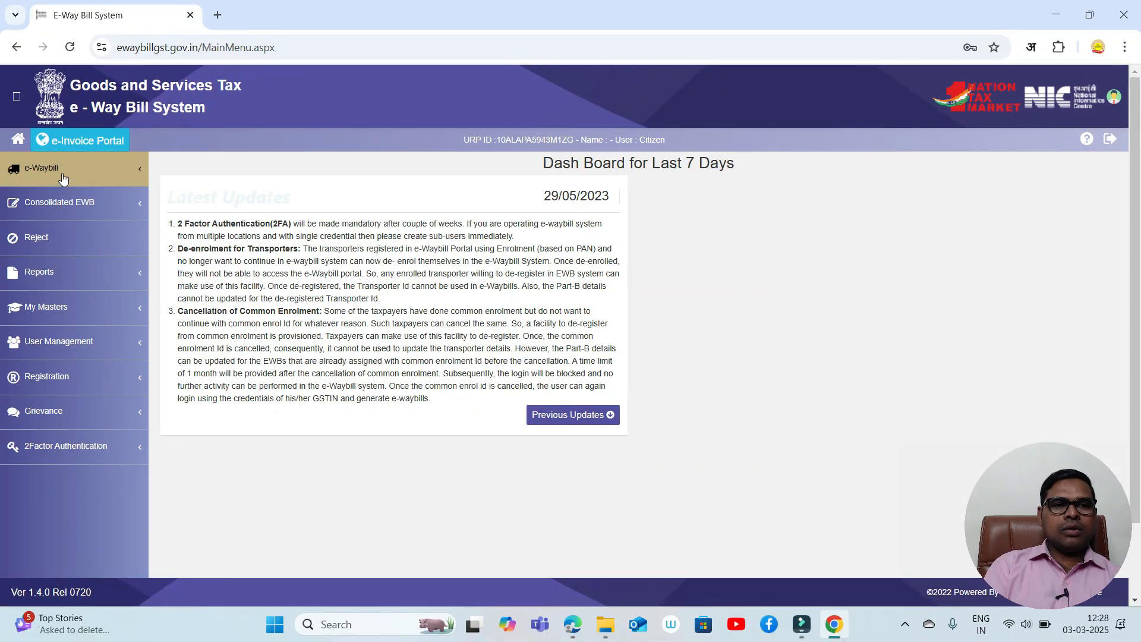
# - Expand e-Waybill in the left sidebar and choose Generate New
pyautogui.click(62, 172)
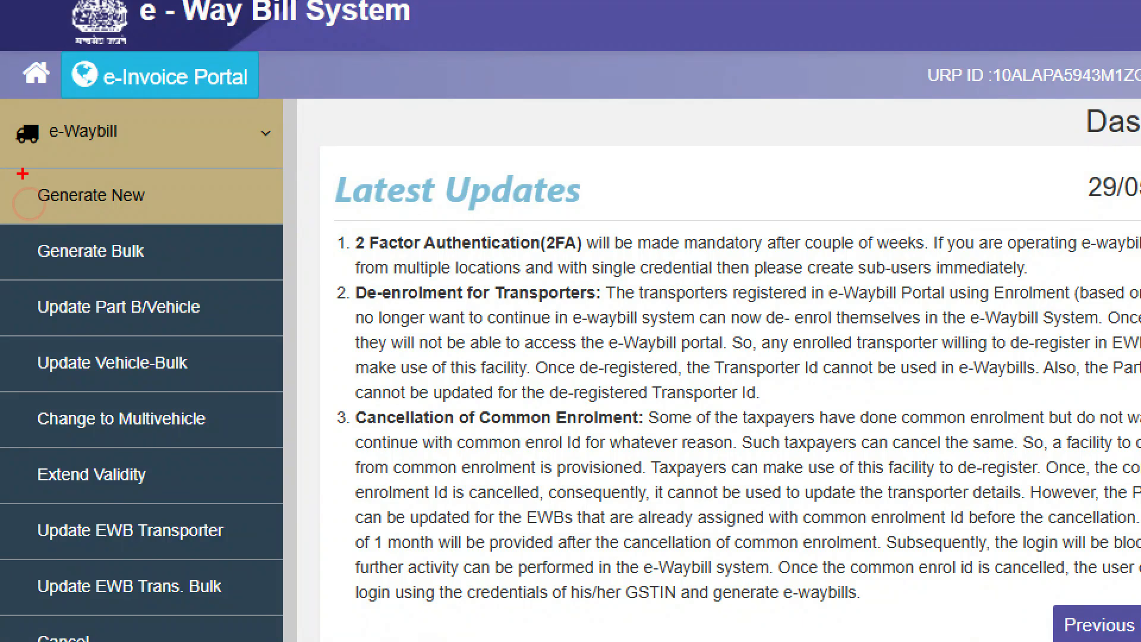
pyautogui.moveTo(22, 173); pyautogui.dragTo(187, 219)
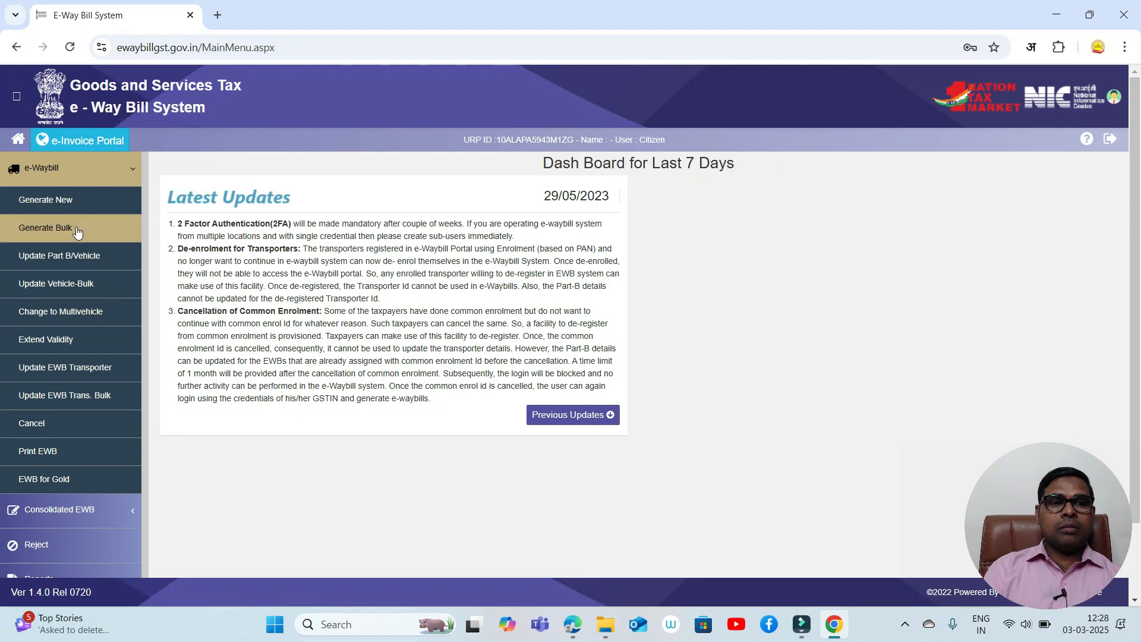
pyautogui.click(44, 205)
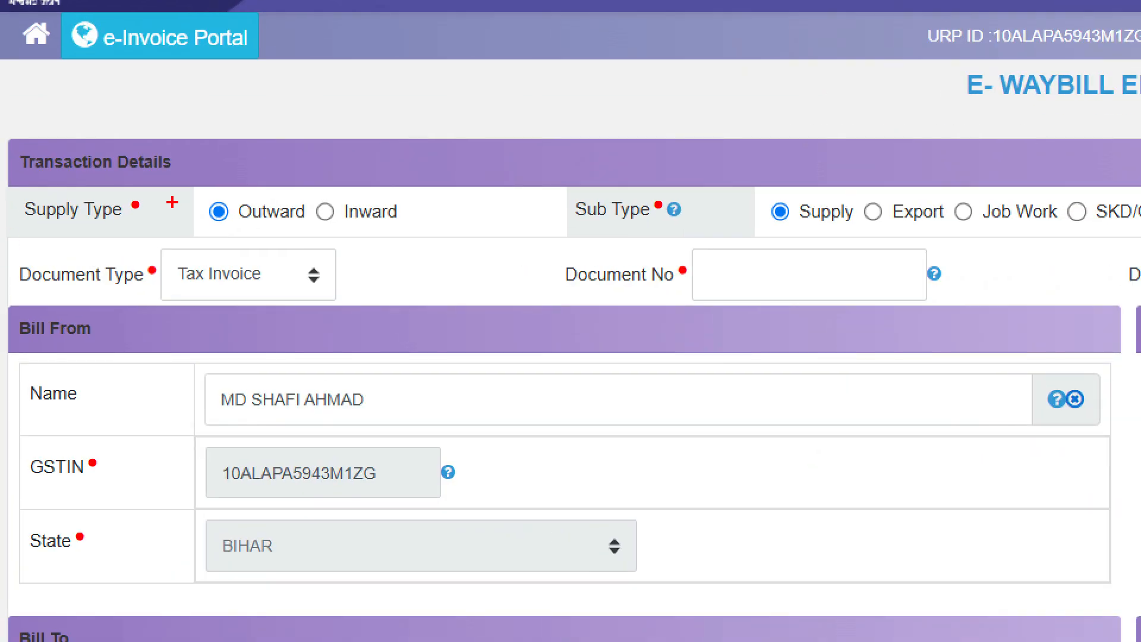
# - Try Inward, then set Supply Type back to Outward with Sub Type Supply
pyautogui.moveTo(193, 189); pyautogui.dragTo(317, 228)
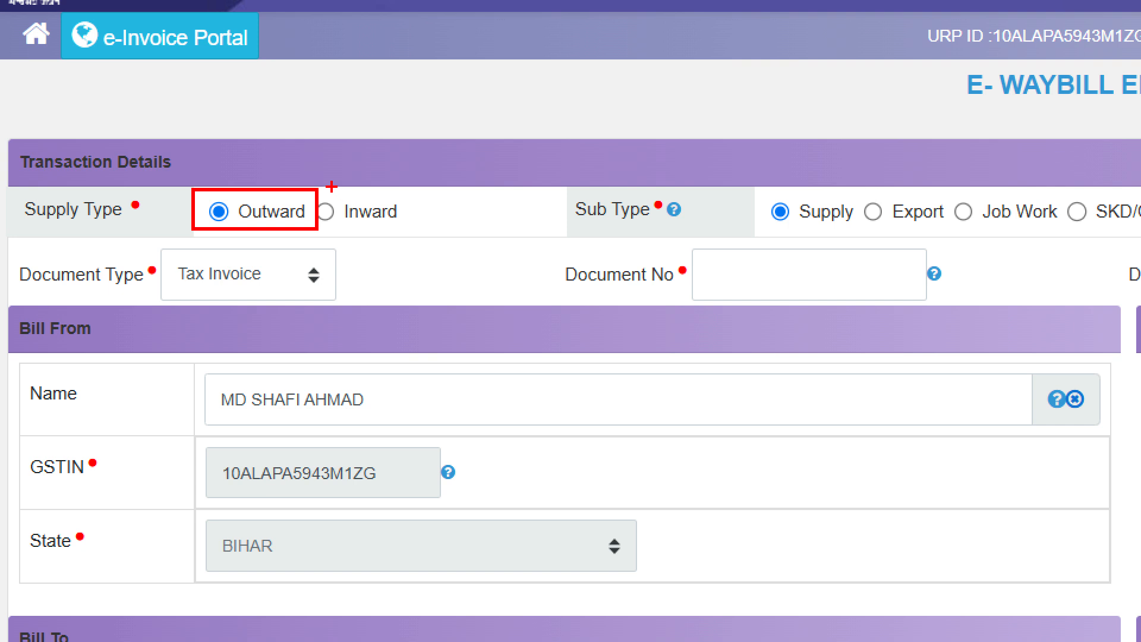
pyautogui.moveTo(321, 183)
pyautogui.mouseDown()
pyautogui.moveTo(303, 185)
pyautogui.moveTo(380, 152)
pyautogui.moveTo(310, 154)
pyautogui.mouseUp()
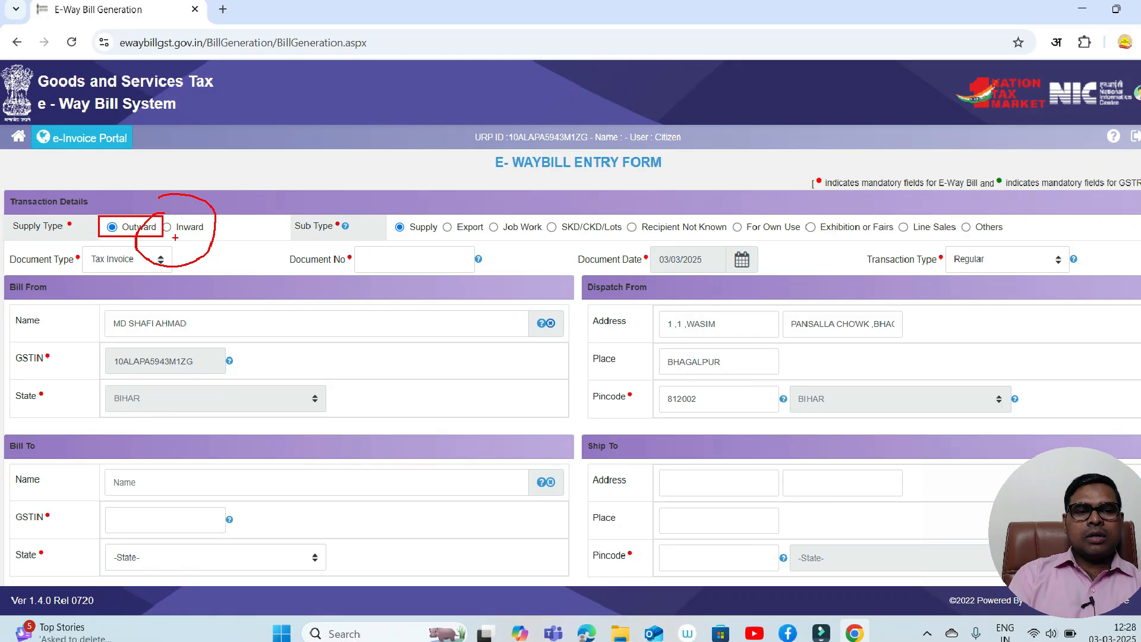
pyautogui.press('Escape')
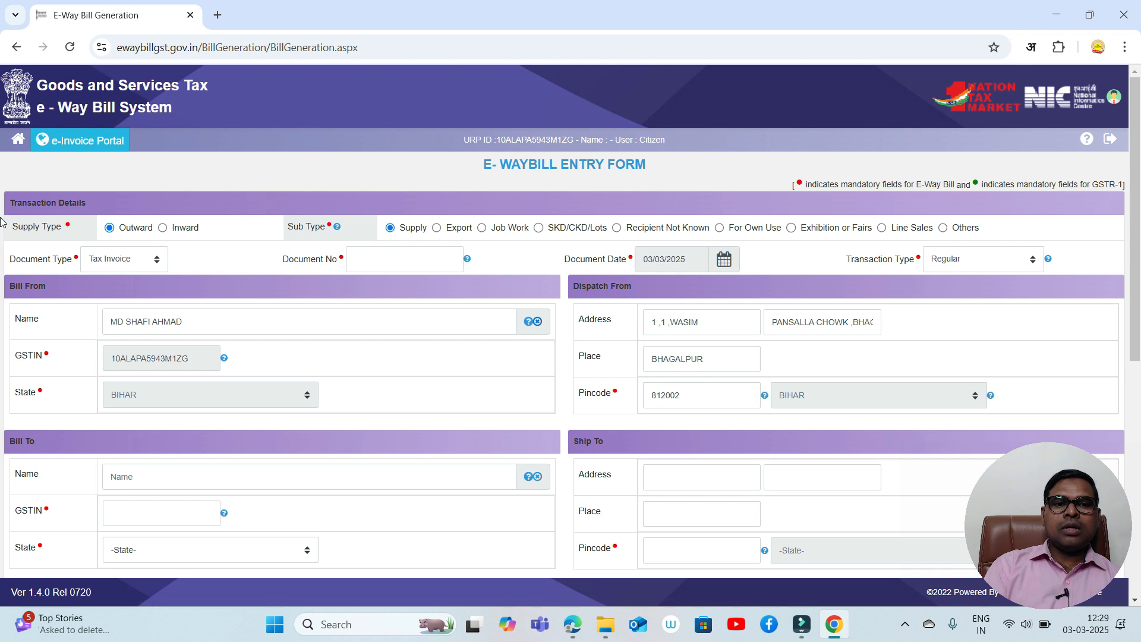
pyautogui.click(162, 228)
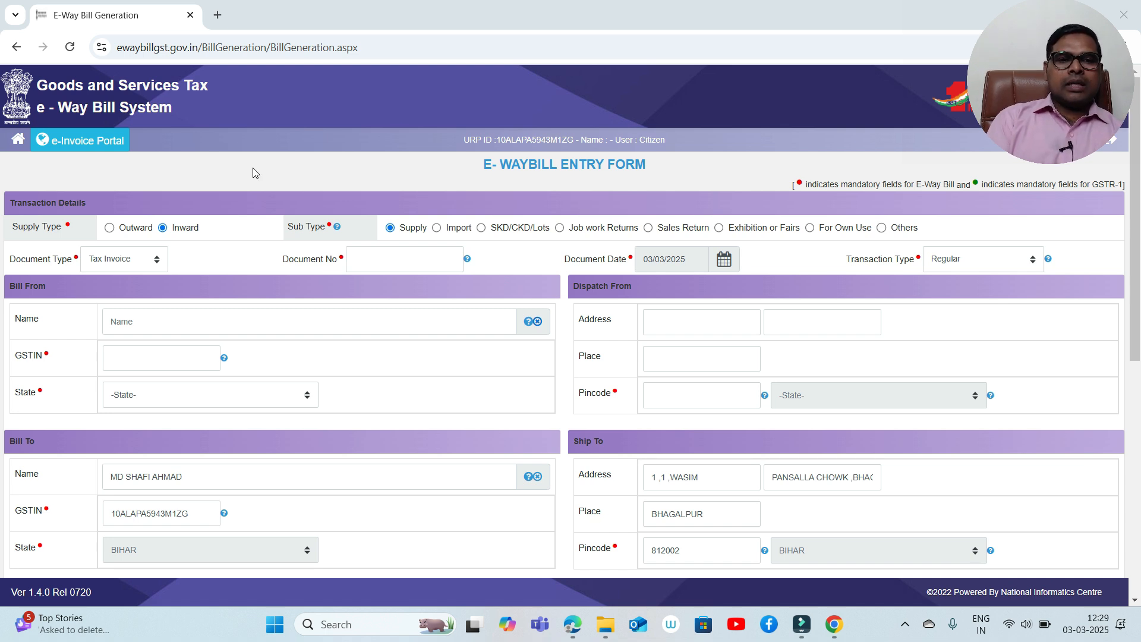
pyautogui.click(109, 228)
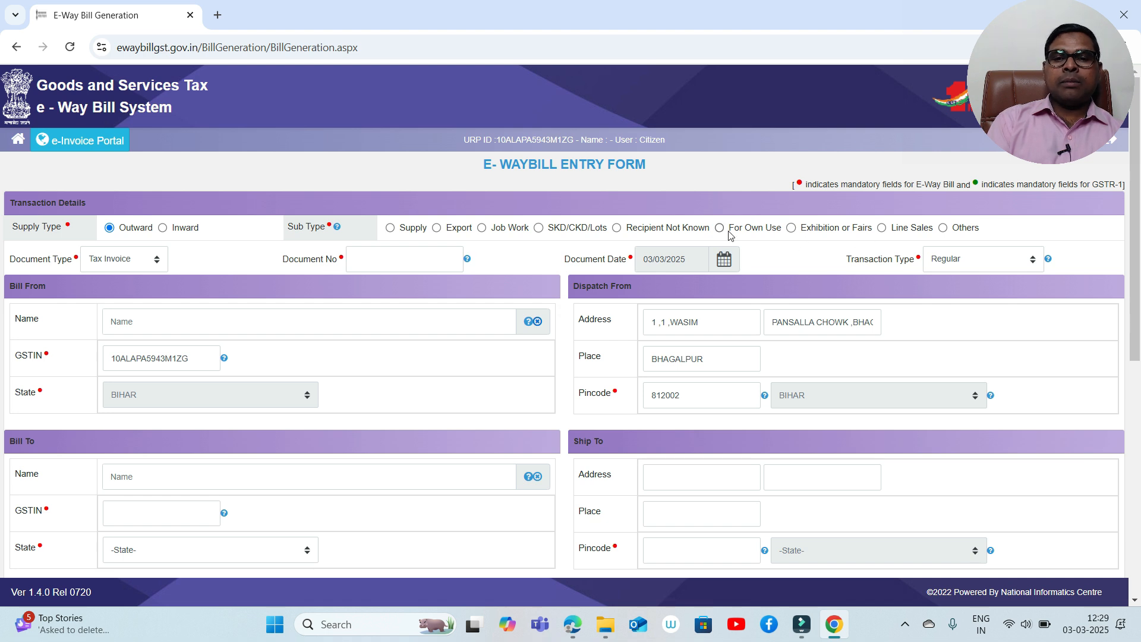
pyautogui.click(390, 228)
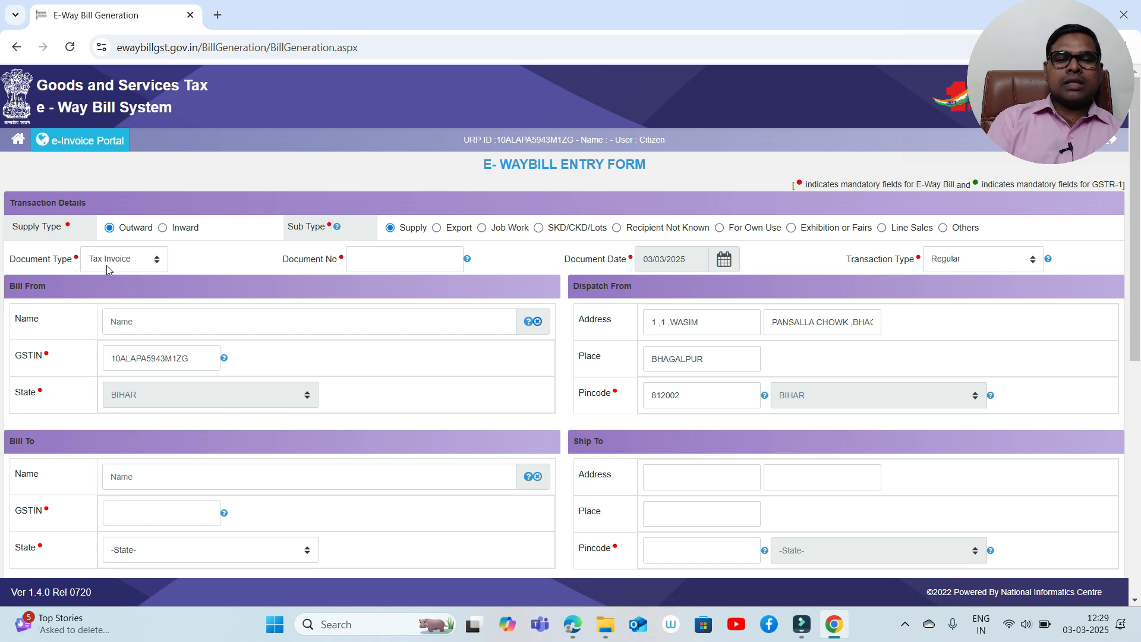
# - Enter Document No 101, move to the Bill From Name, and scroll toward Item Details
pyautogui.click(370, 260)
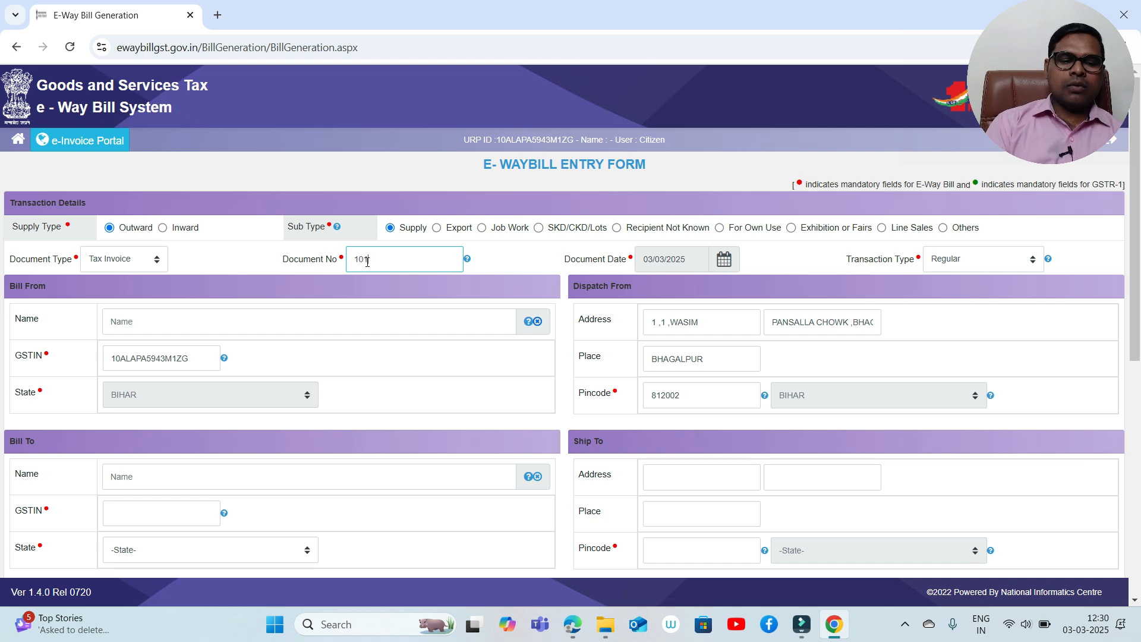
pyautogui.press('Tab')
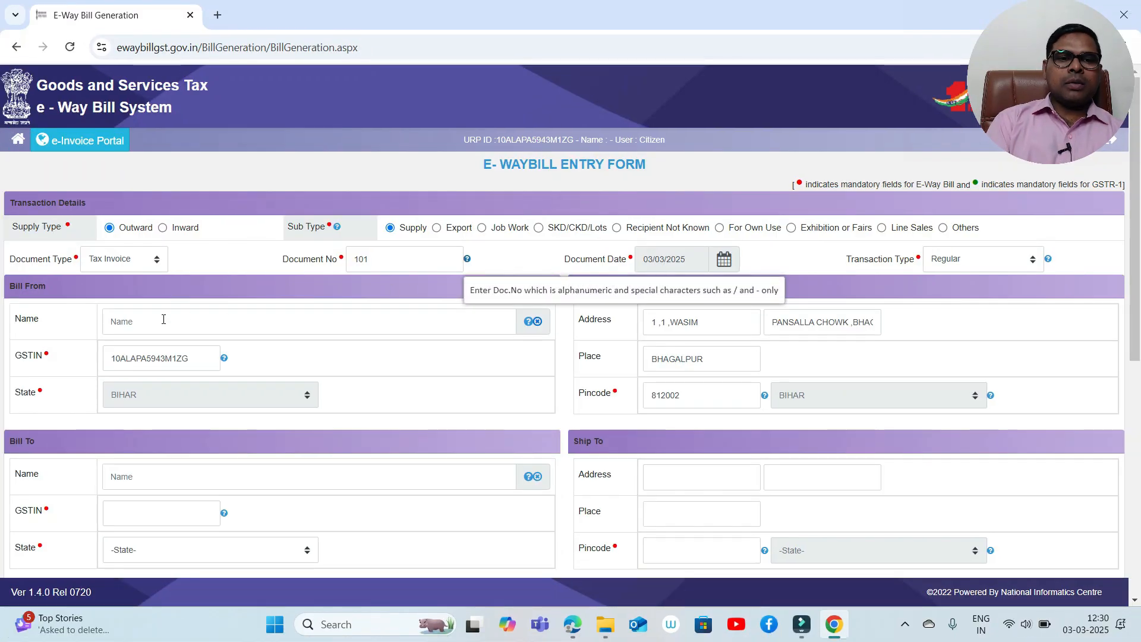
pyautogui.click(133, 325)
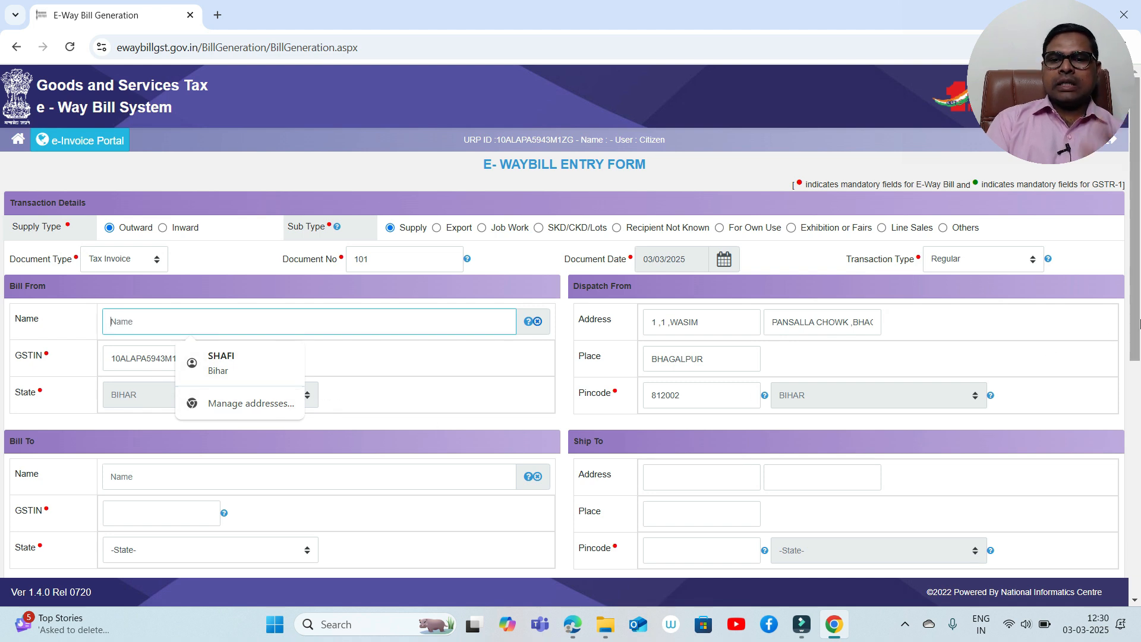
pyautogui.moveTo(1139, 324); pyautogui.dragTo(1139, 473)
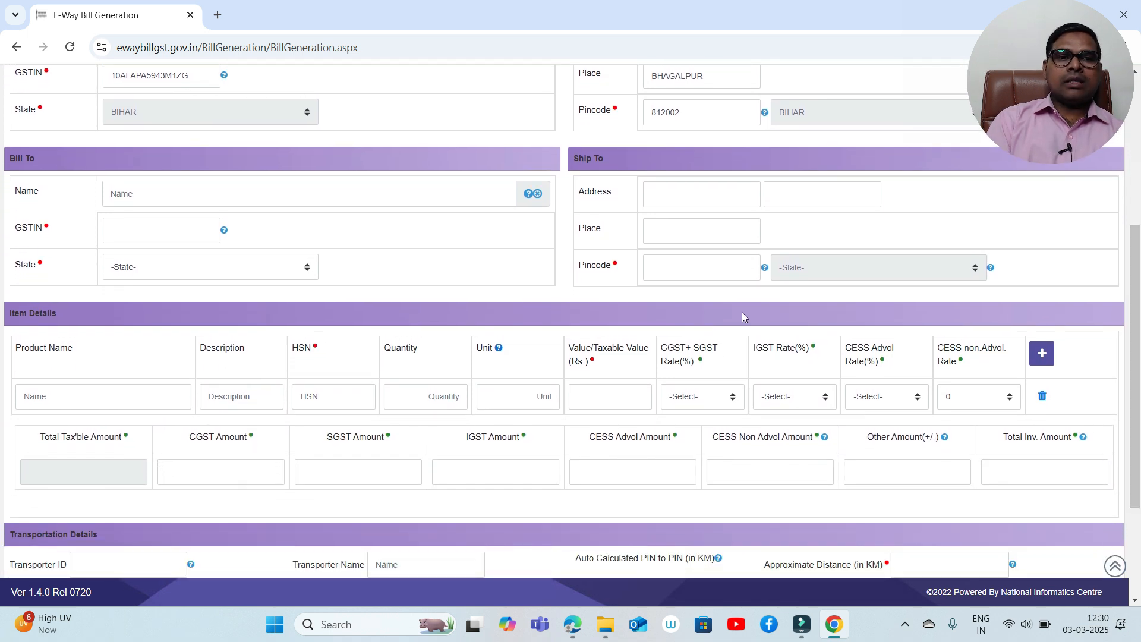
# - Enter URP as the Bill To GSTIN, per the hint for unregistered persons
pyautogui.click(172, 199)
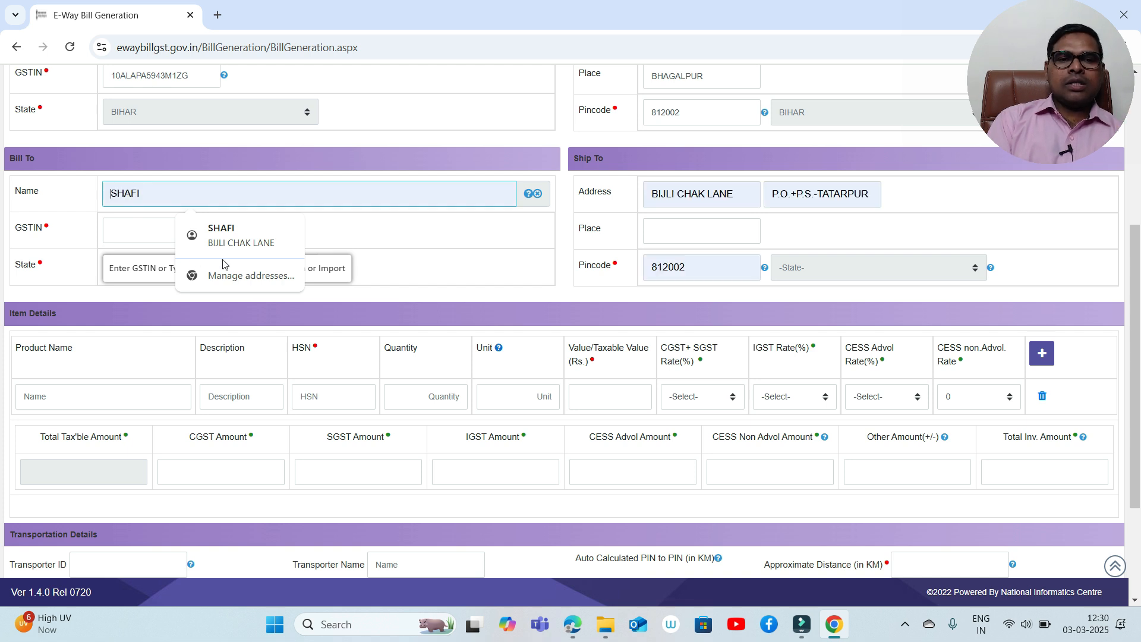
pyautogui.click(166, 241)
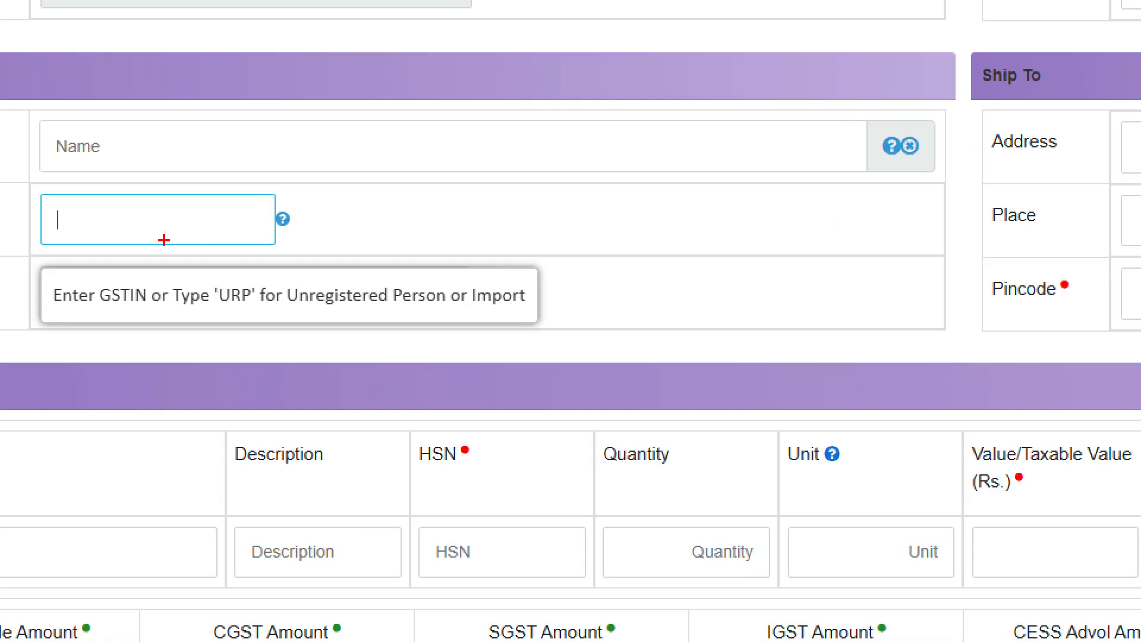
pyautogui.click(165, 240)
pyautogui.moveTo(43, 273); pyautogui.dragTo(532, 321)
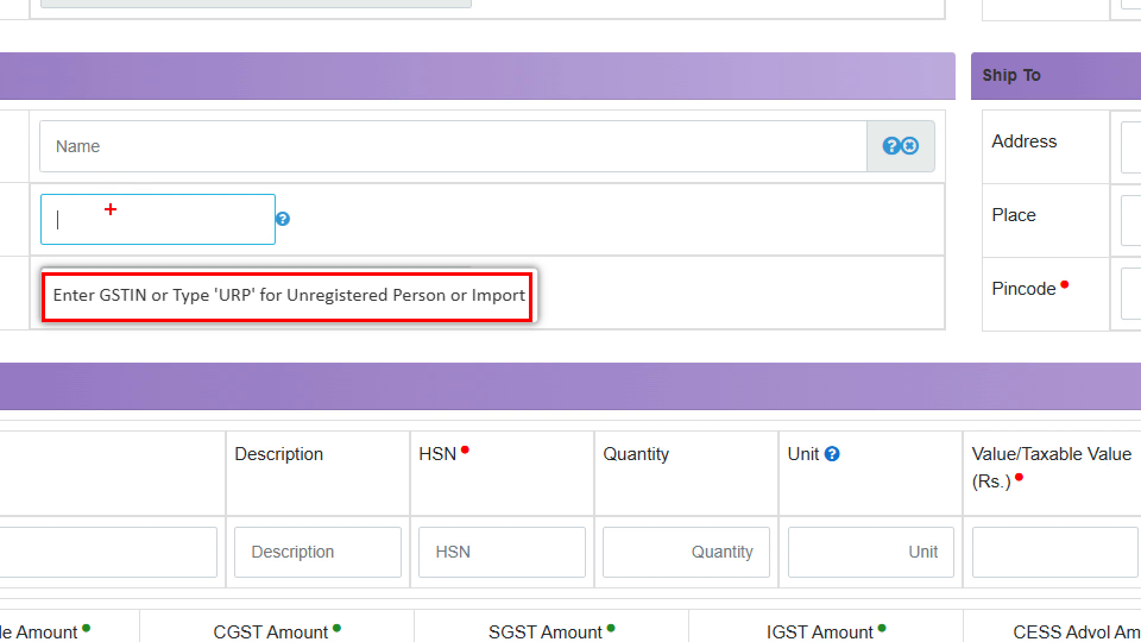
pyautogui.moveTo(110, 209); pyautogui.dragTo(364, 138)
pyautogui.moveTo(253, 269)
pyautogui.mouseDown()
pyautogui.moveTo(242, 270)
pyautogui.moveTo(247, 326)
pyautogui.moveTo(238, 267)
pyautogui.mouseUp()
pyautogui.moveTo(296, 306)
pyautogui.mouseDown()
pyautogui.moveTo(395, 319)
pyautogui.moveTo(503, 303)
pyautogui.mouseUp()
pyautogui.press('Escape')
pyautogui.click(155, 230)
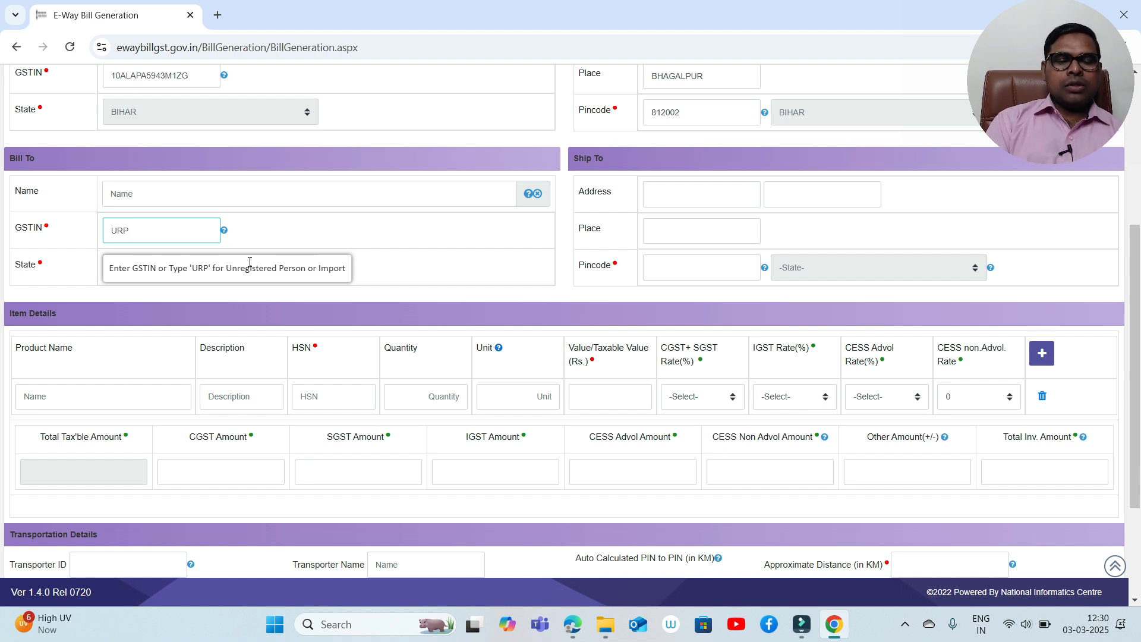
pyautogui.press('Tab')
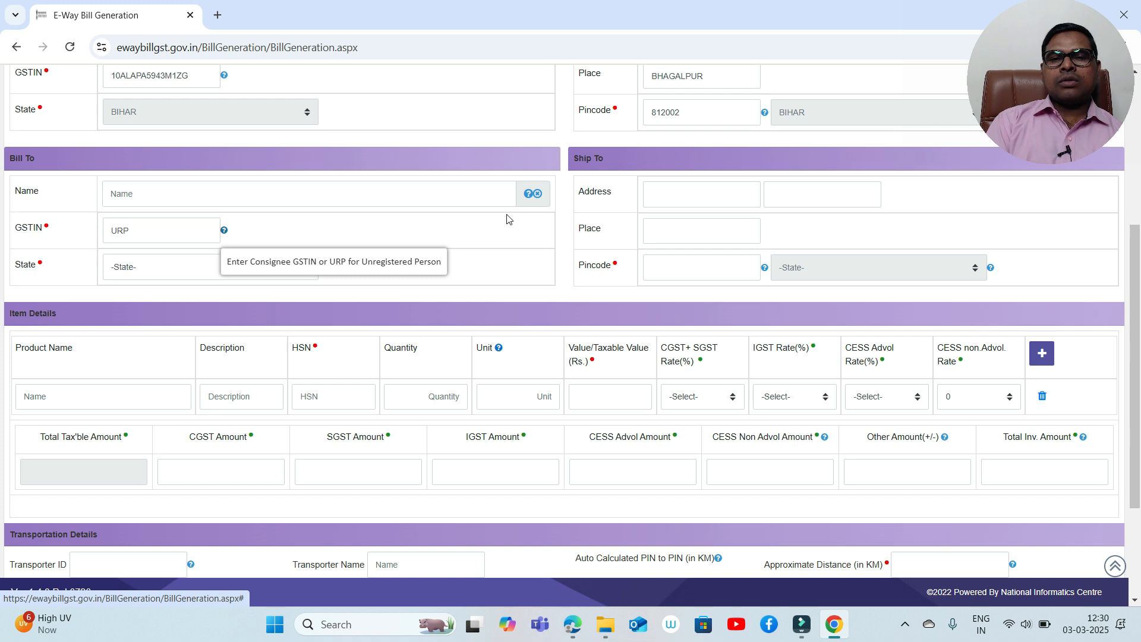
# - Enter the buyer's name in the Bill To Name field
pyautogui.click(281, 195)
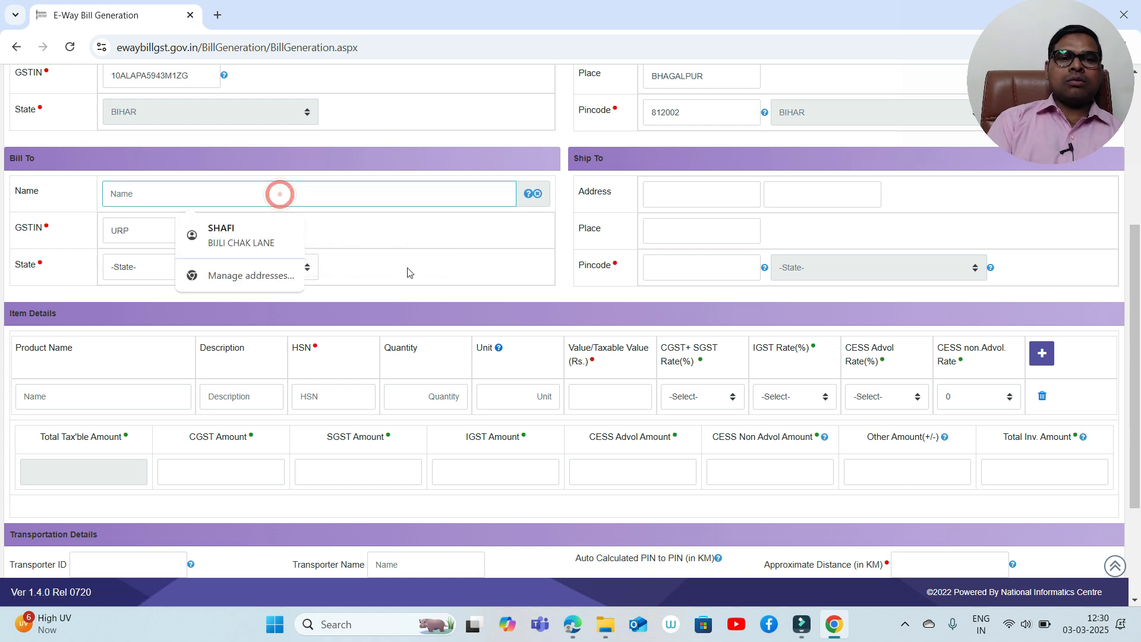
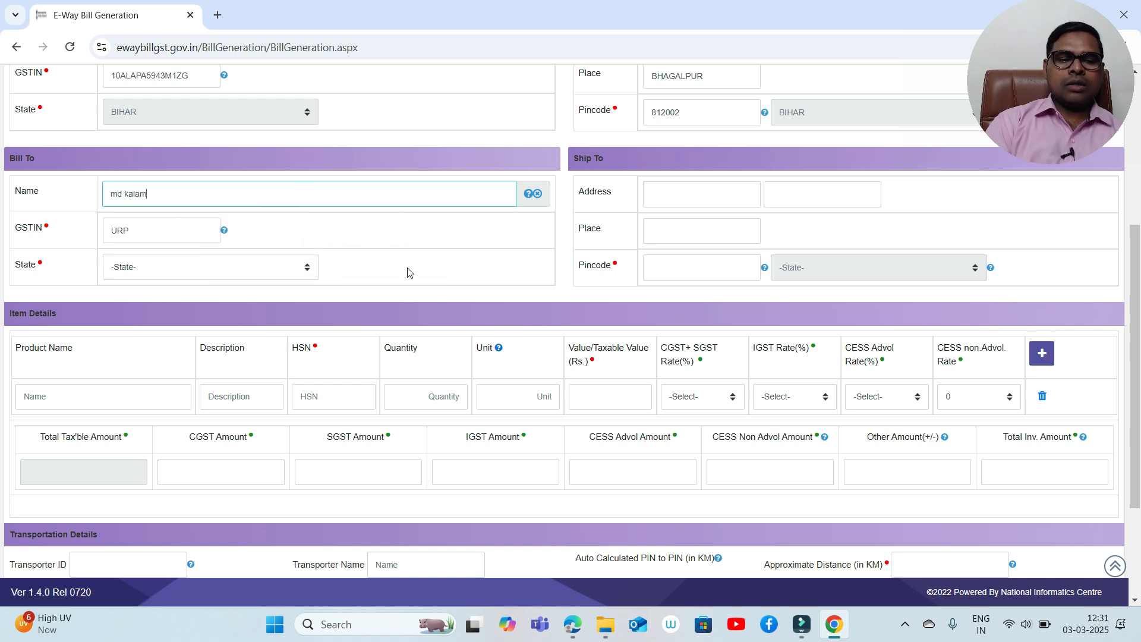
pyautogui.press('Tab')
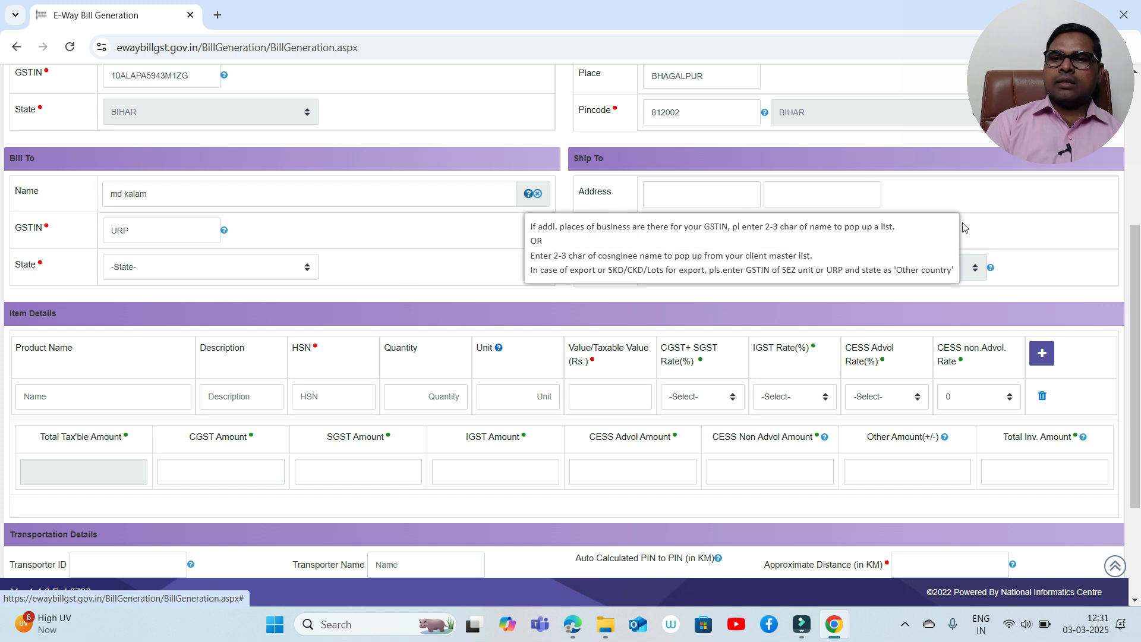
pyautogui.click(979, 225)
# - Set Ship To Place to 'new delhi' and Bill To State to DELHI
pyautogui.click(680, 242)
pyautogui.write('n')
pyautogui.write('dw')
pyautogui.press('BackSpace')
pyautogui.press('BackSpace')
pyautogui.write('ew delhi')
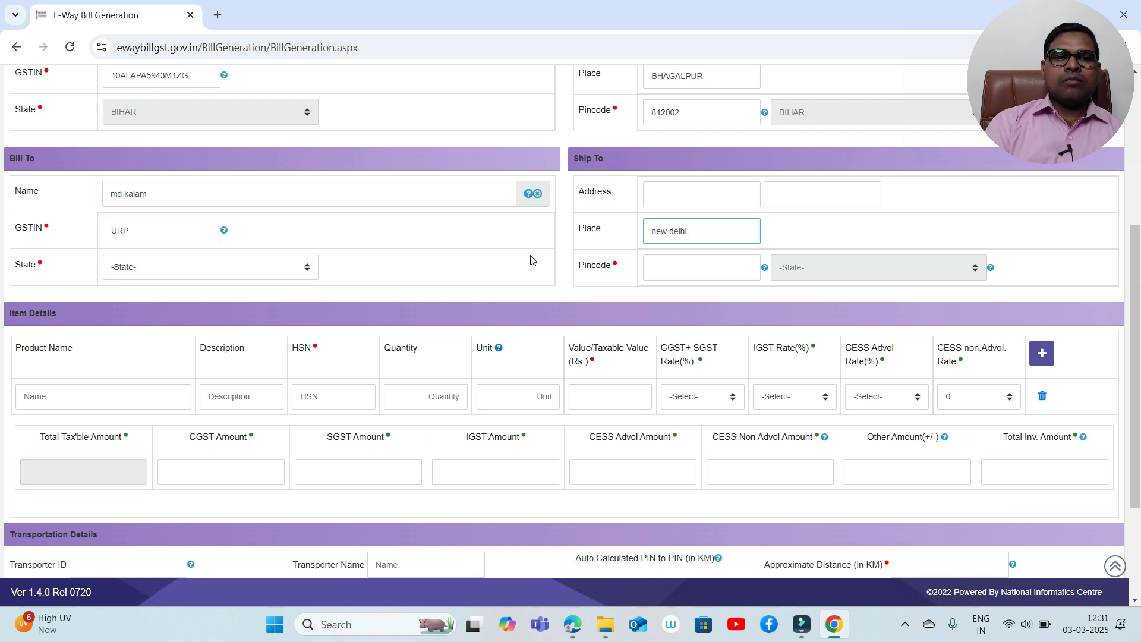
pyautogui.click(204, 267)
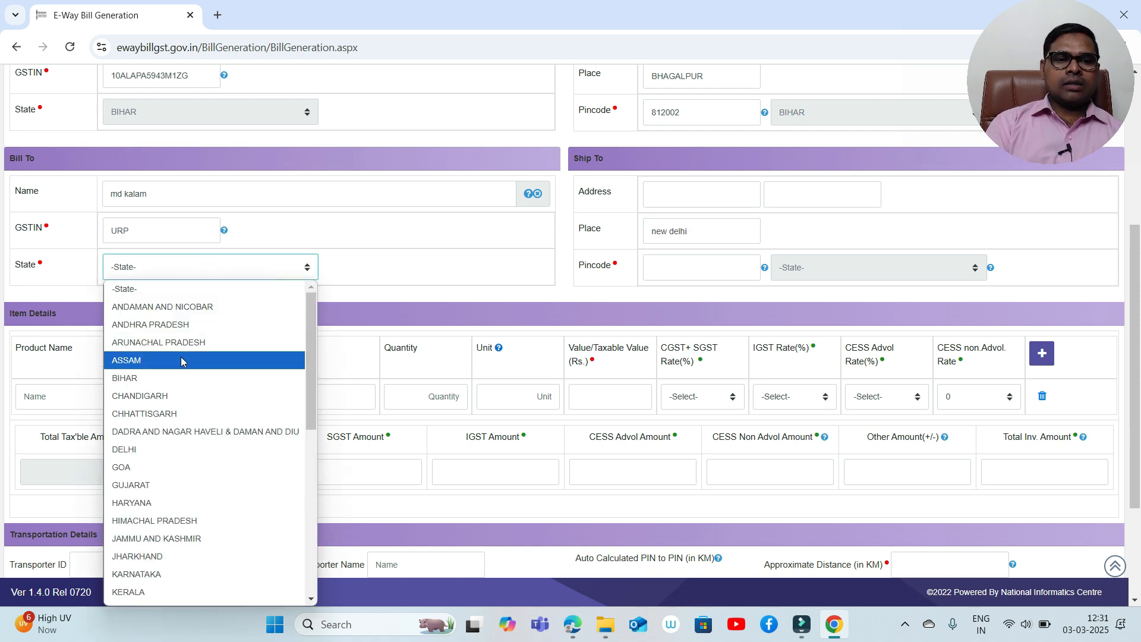
pyautogui.click(156, 451)
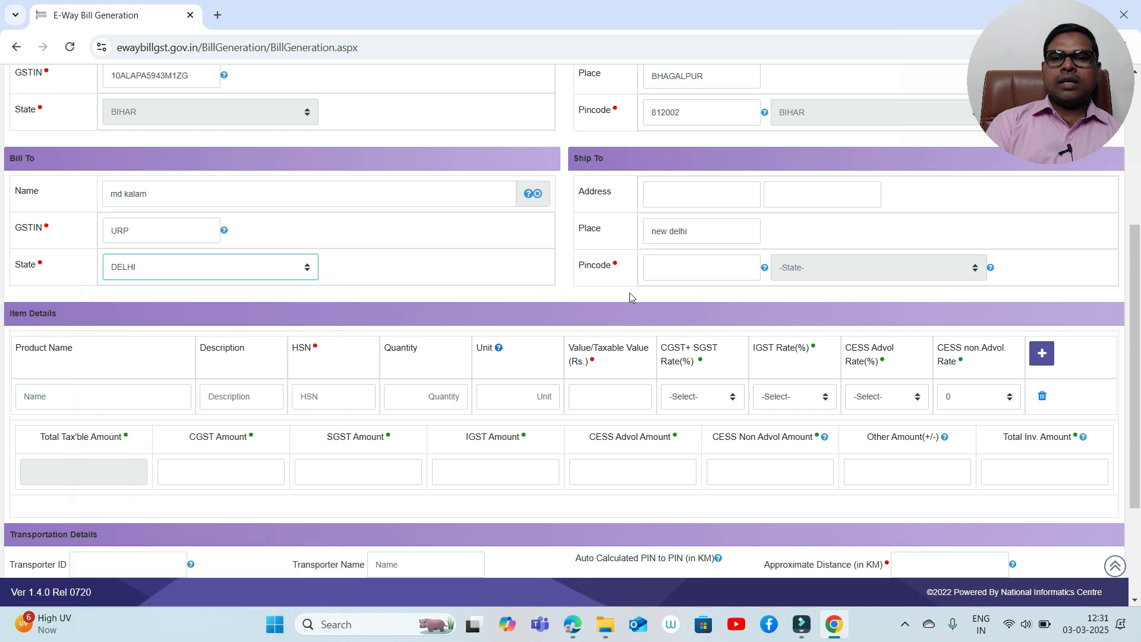
pyautogui.click(670, 273)
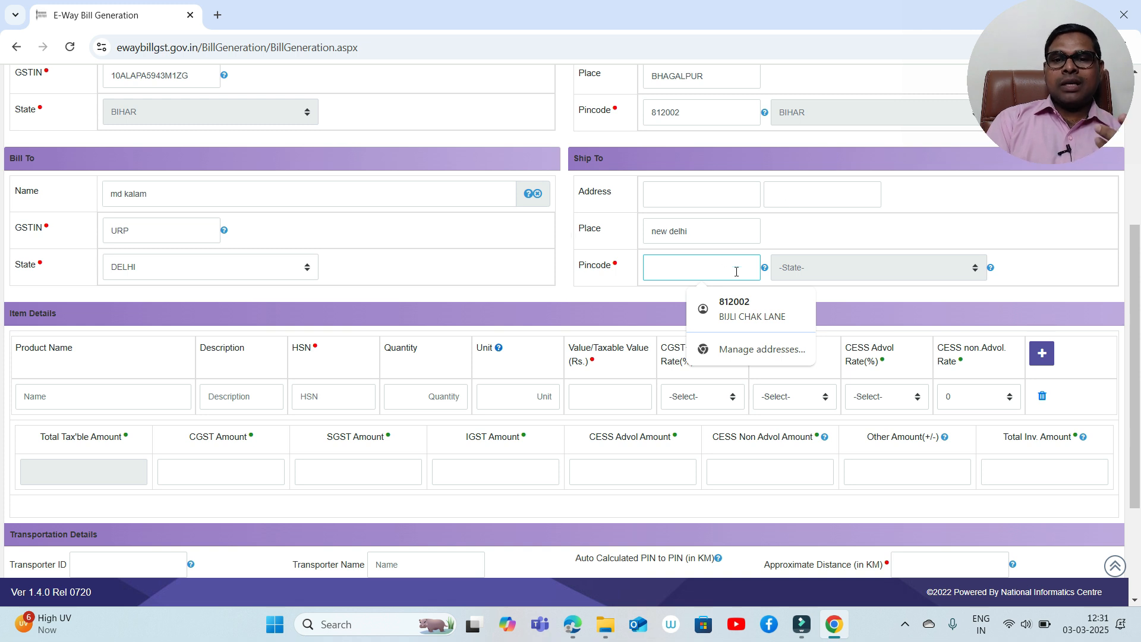
# - Enter Ship To pincode 110046 so DELHI and 1324 km auto-fill, then circle the filled state
pyautogui.write('1100')
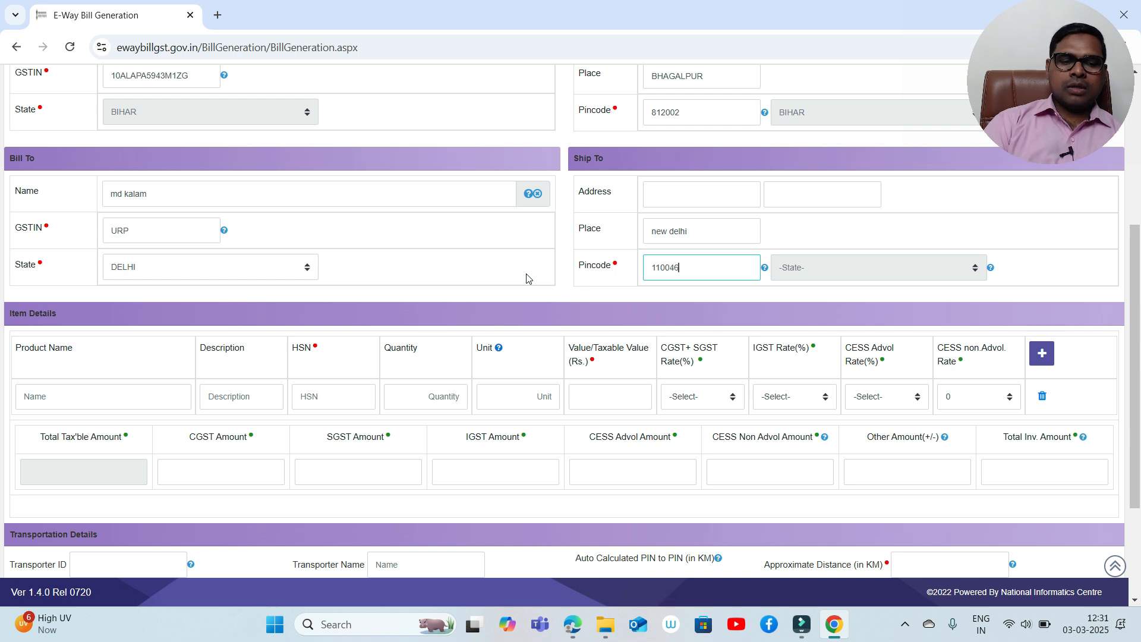
pyautogui.write('46')
pyautogui.press('Tab')
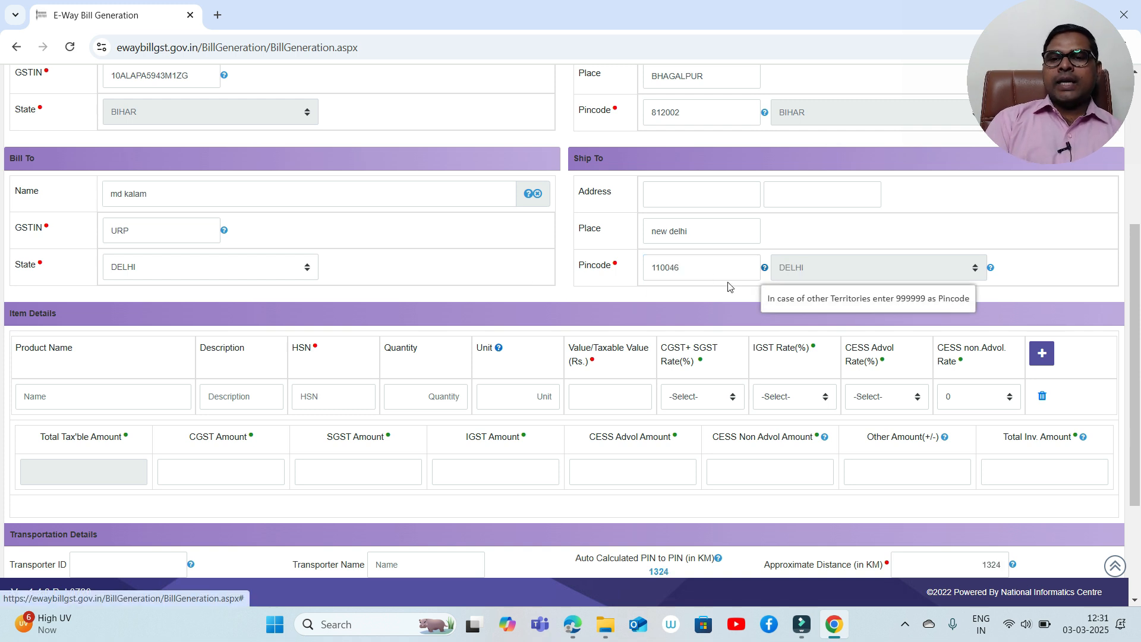
pyautogui.hotkey('ctrl', '1')
pyautogui.click(815, 295)
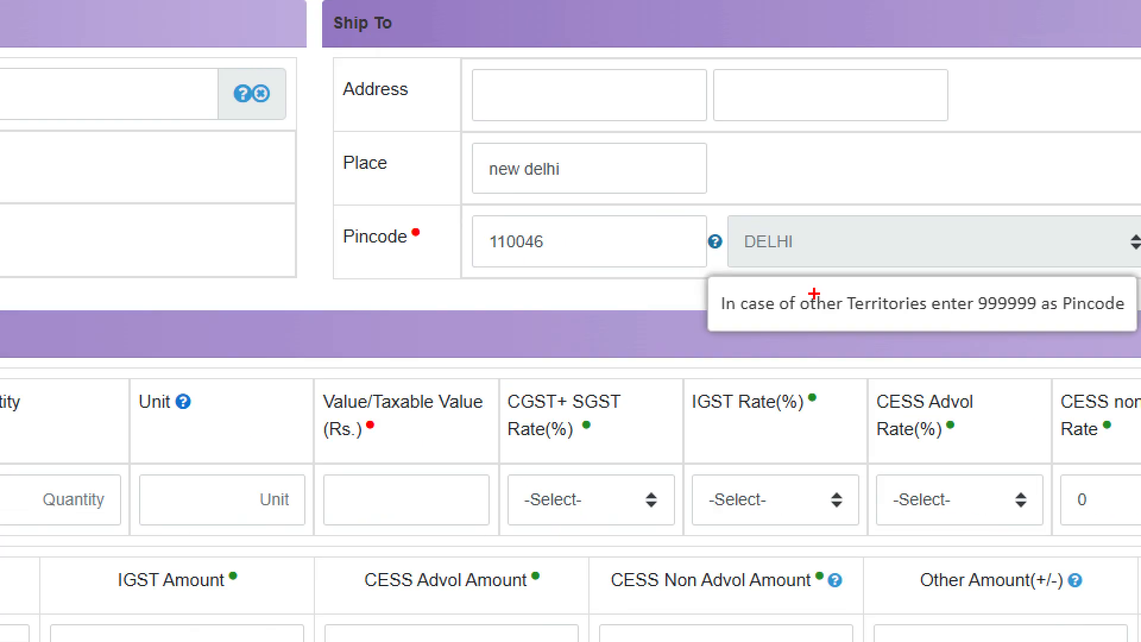
pyautogui.moveTo(820, 226)
pyautogui.mouseDown()
pyautogui.moveTo(714, 206)
pyautogui.moveTo(806, 296)
pyautogui.moveTo(822, 226)
pyautogui.mouseUp()
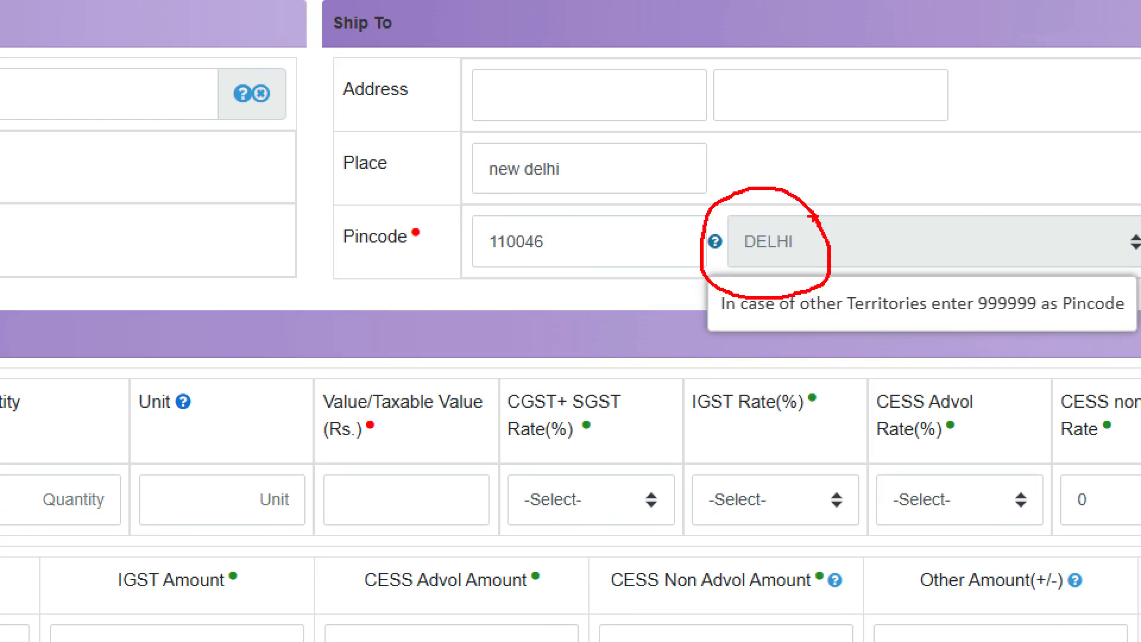
pyautogui.press('Escape')
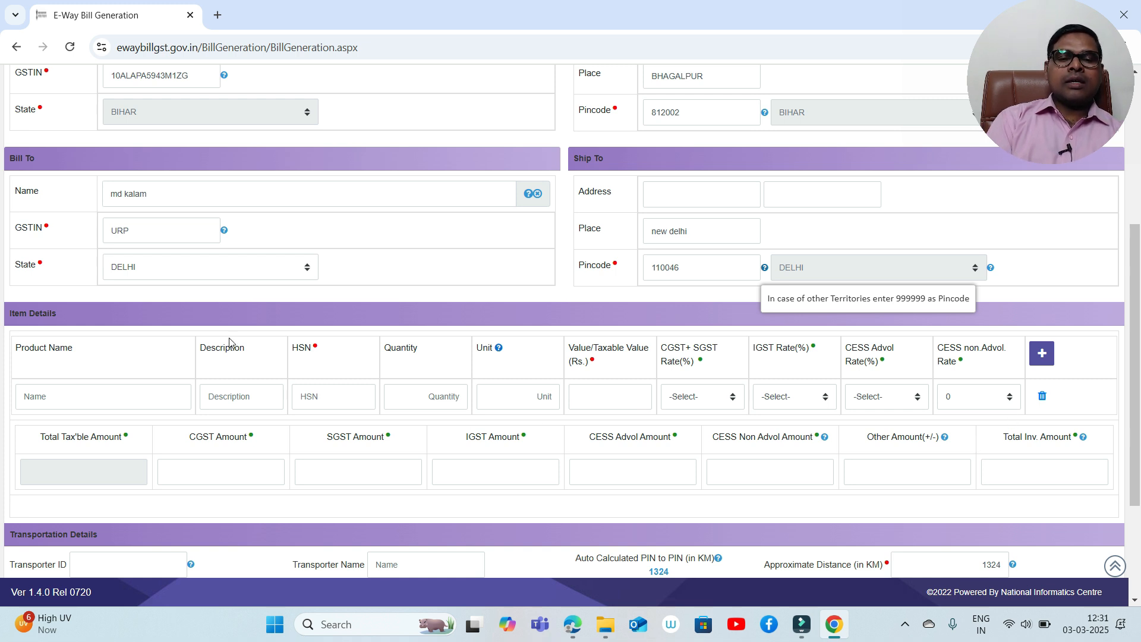
pyautogui.click(73, 397)
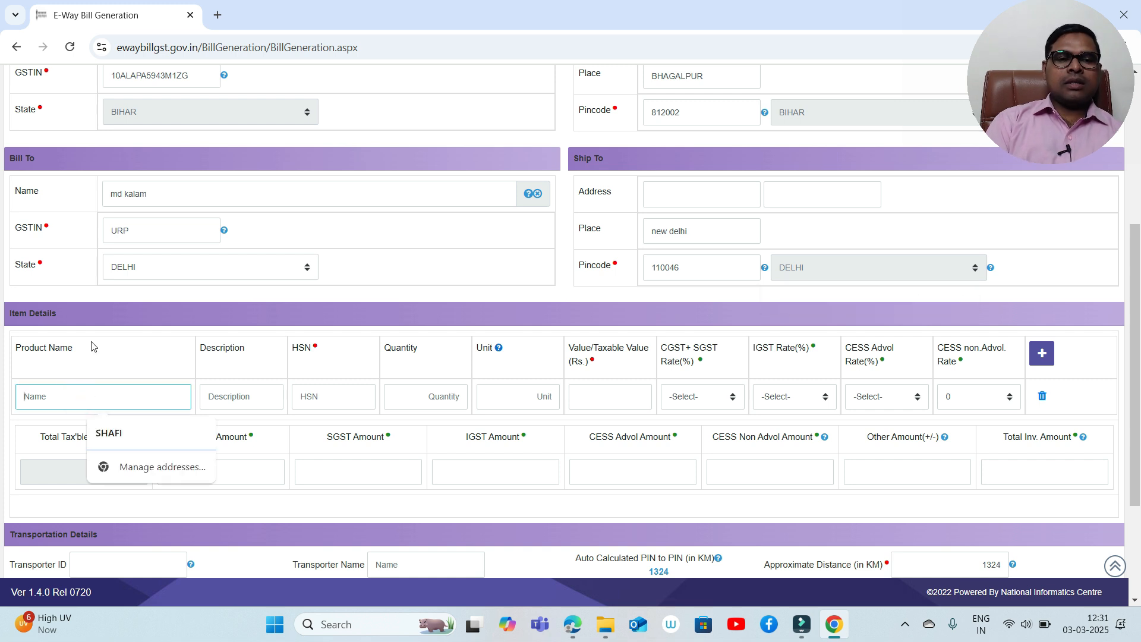
# - Enter the item description 'mobile' with HSN code 8517
pyautogui.click(234, 400)
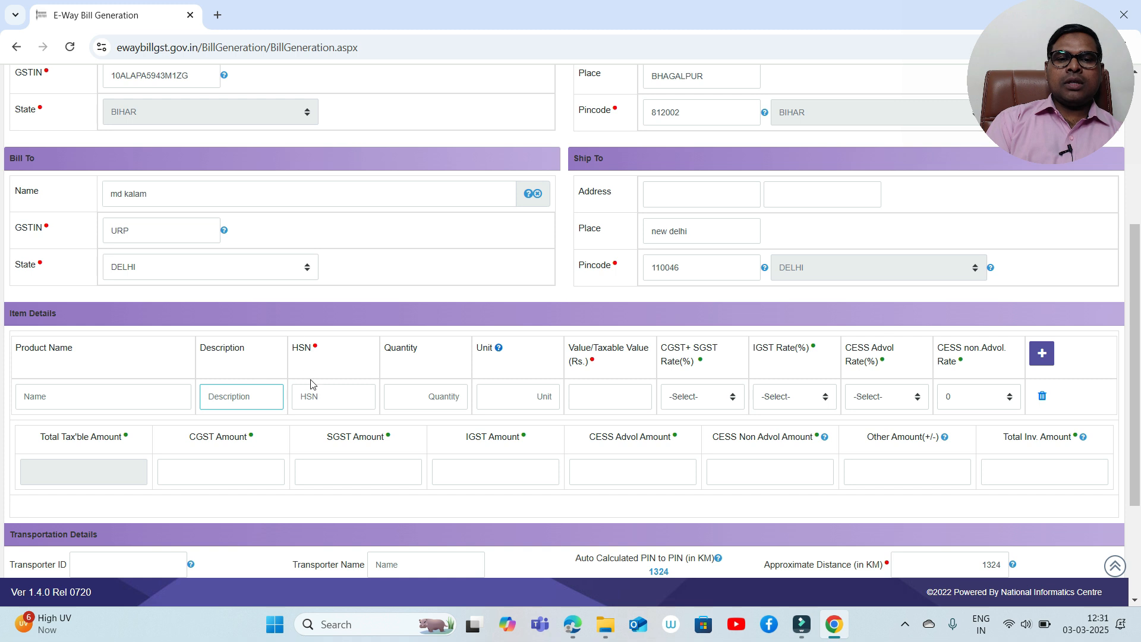
pyautogui.click(315, 399)
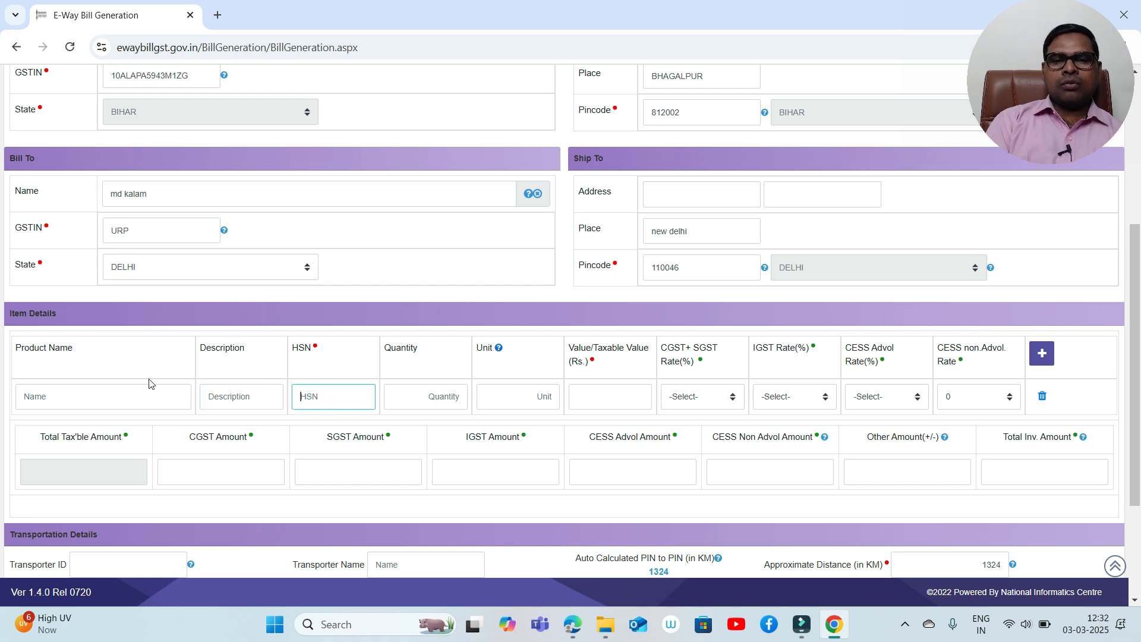
pyautogui.click(223, 394)
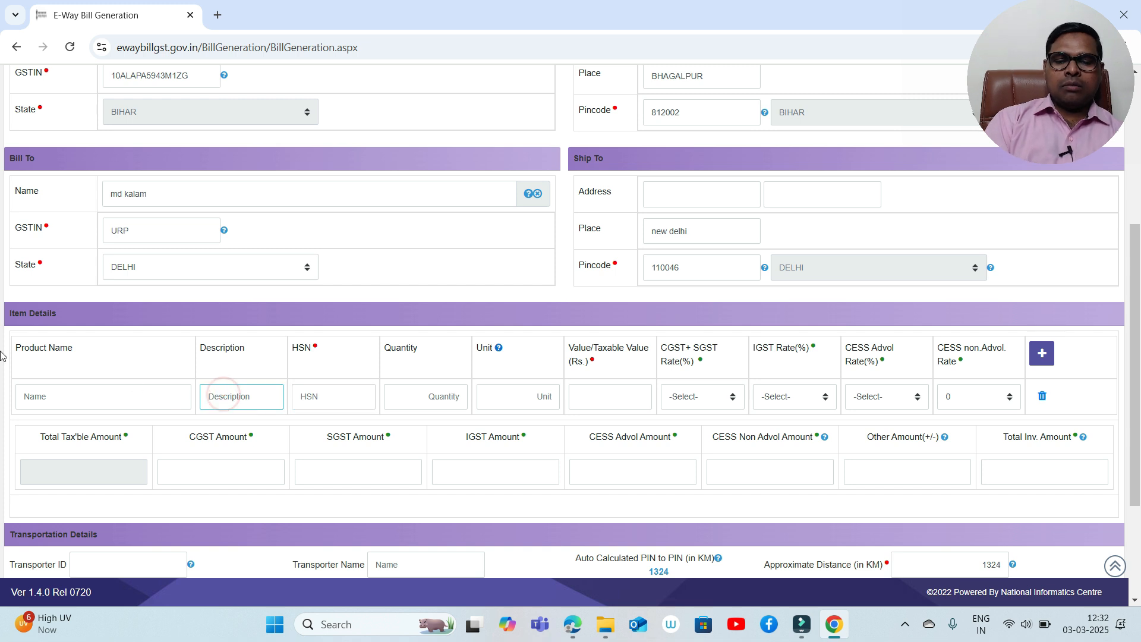
pyautogui.write('mobl')
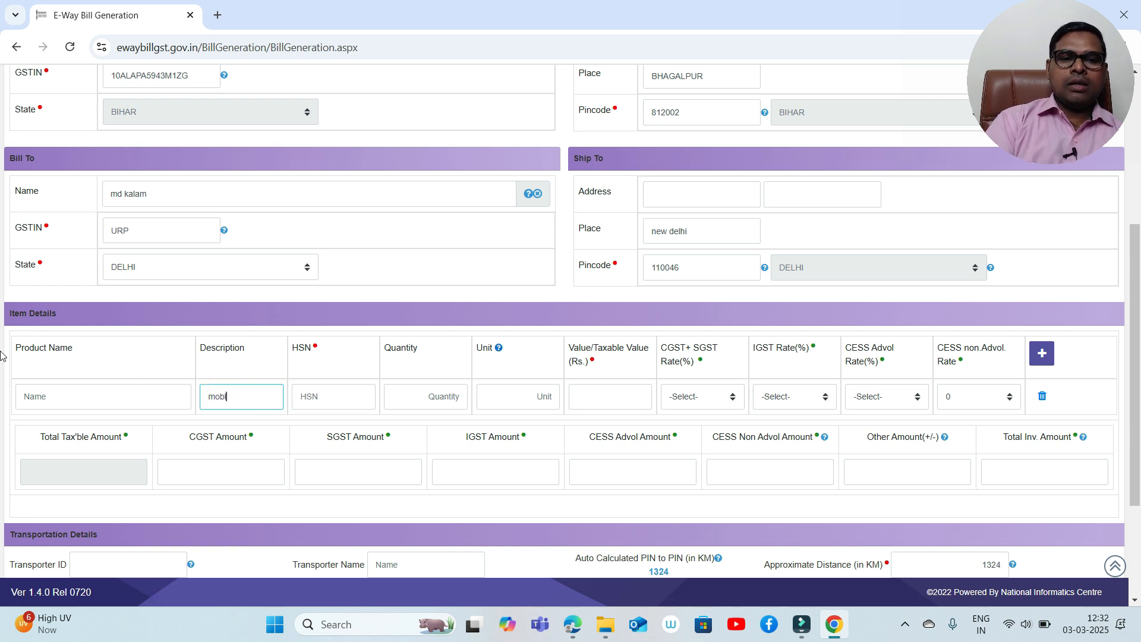
pyautogui.press('BackSpace')
pyautogui.write('ile')
pyautogui.press('Tab')
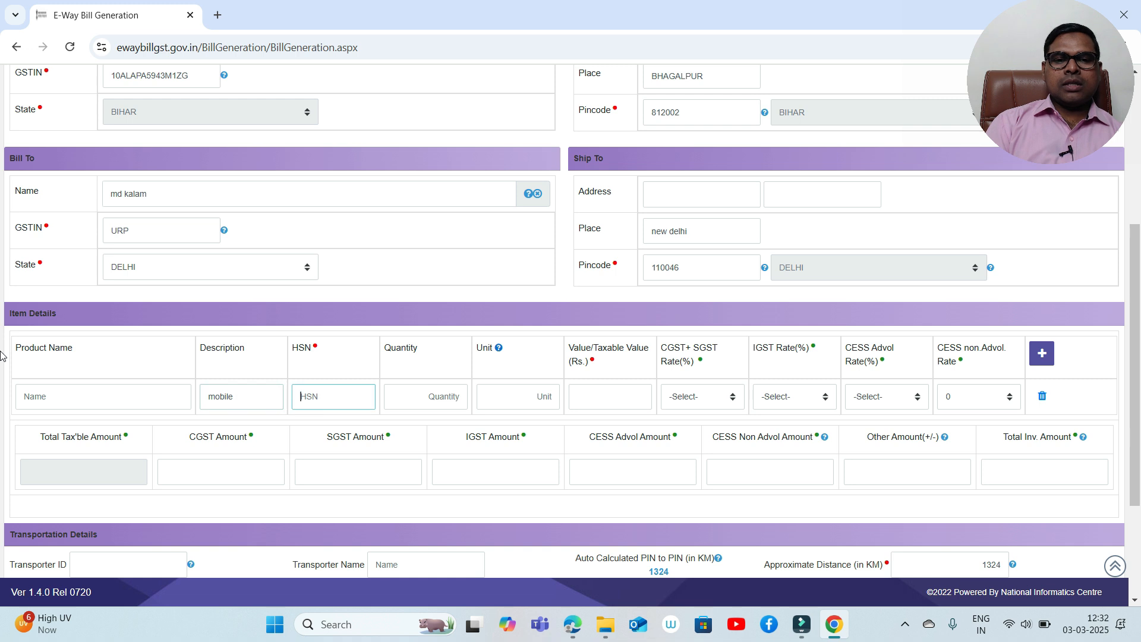
pyautogui.write('8517')
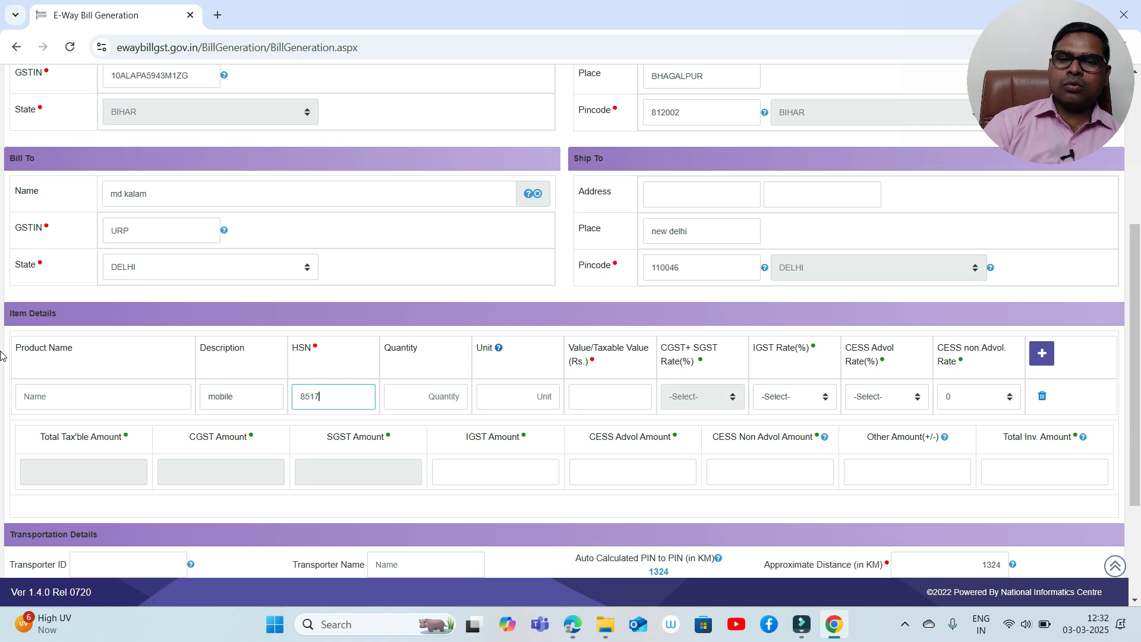
pyautogui.press('Tab')
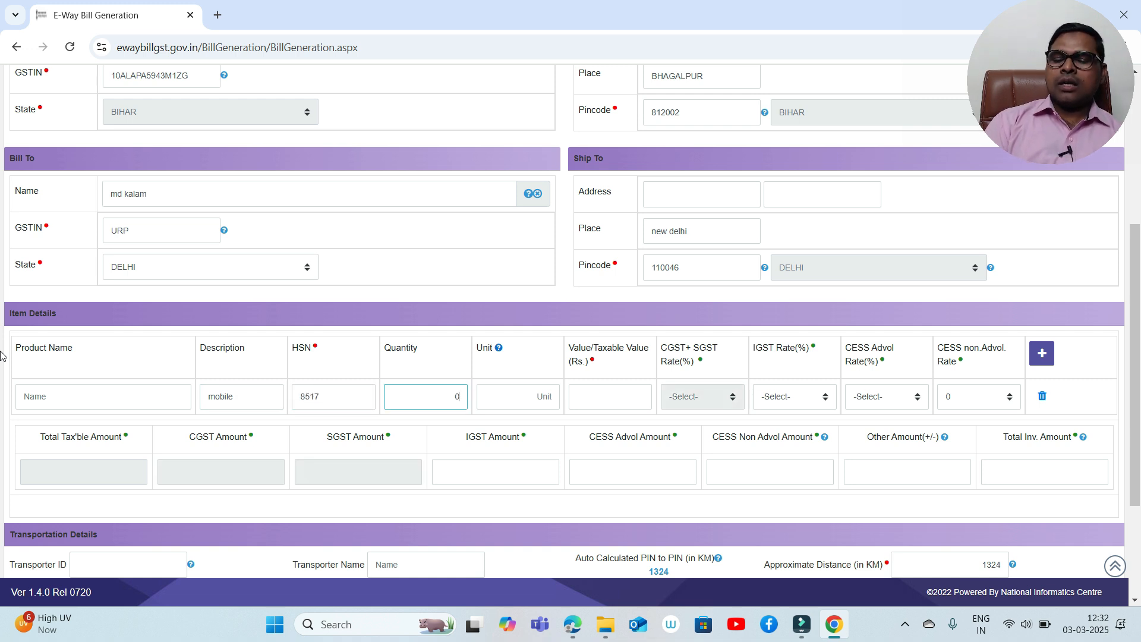
# - Give the item quantity 1, unit UNT and taxable value 10000
pyautogui.write('1')
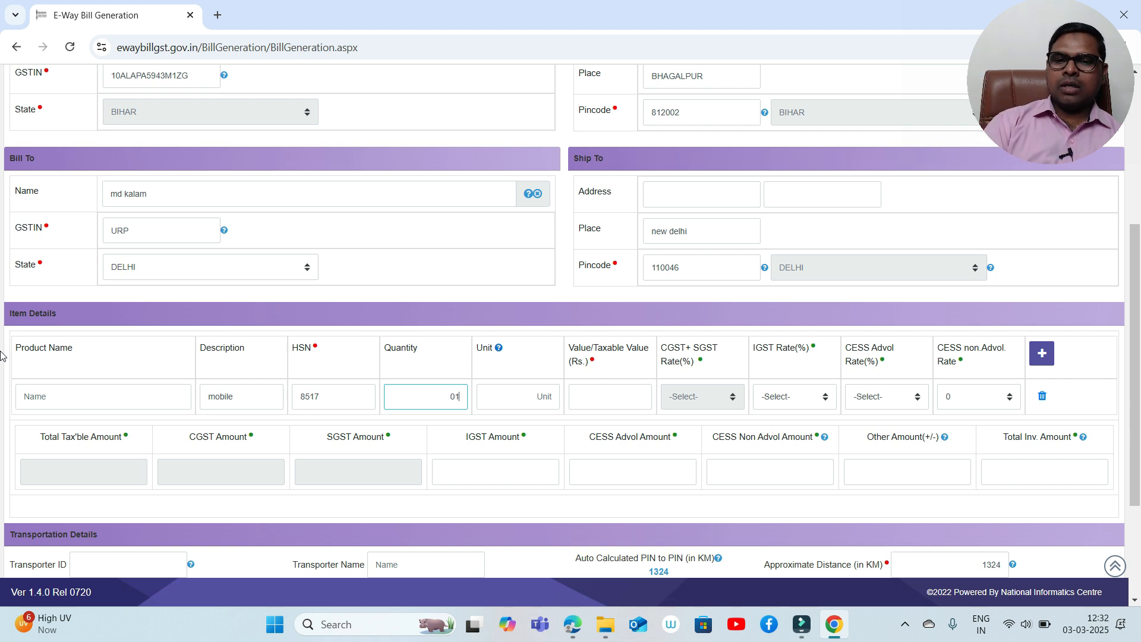
pyautogui.press('Tab')
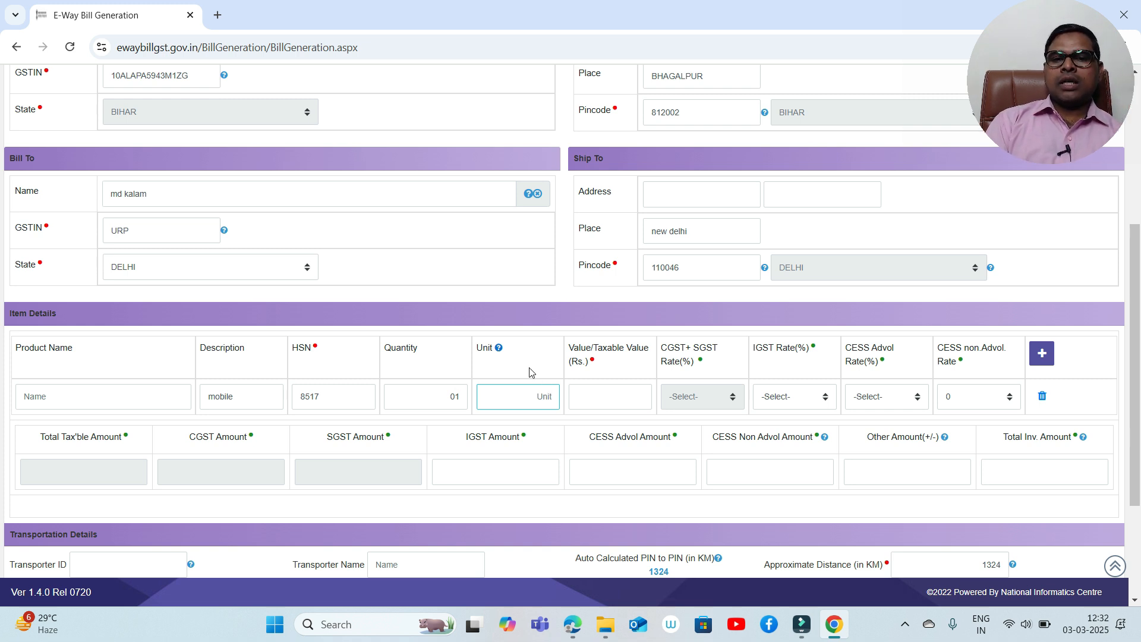
pyautogui.moveTo(500, 352)
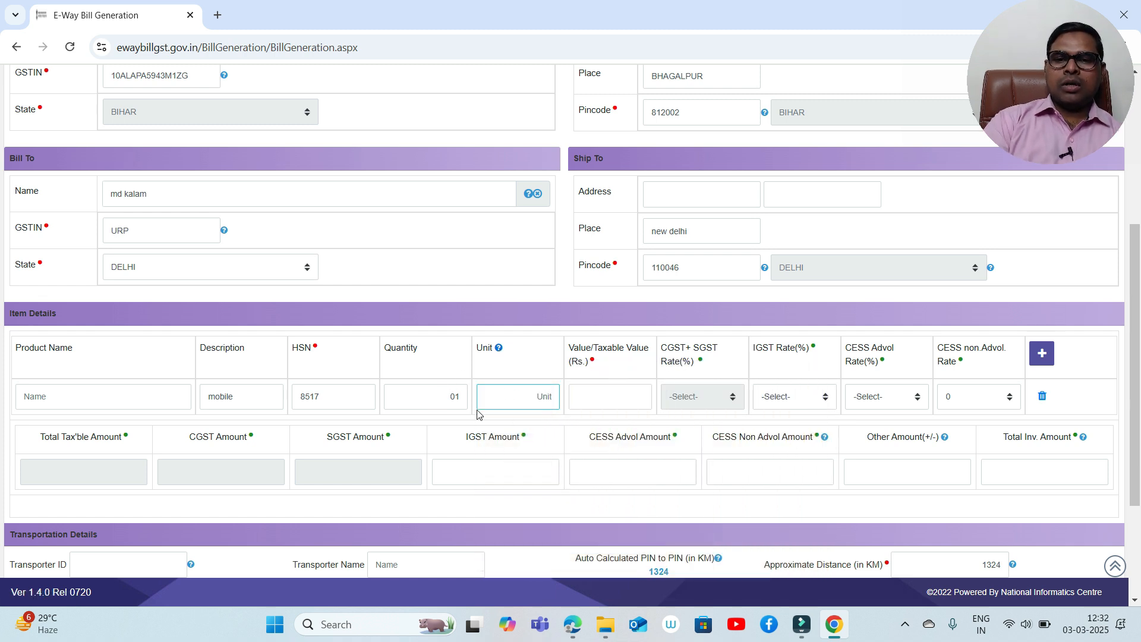
pyautogui.write('UNT')
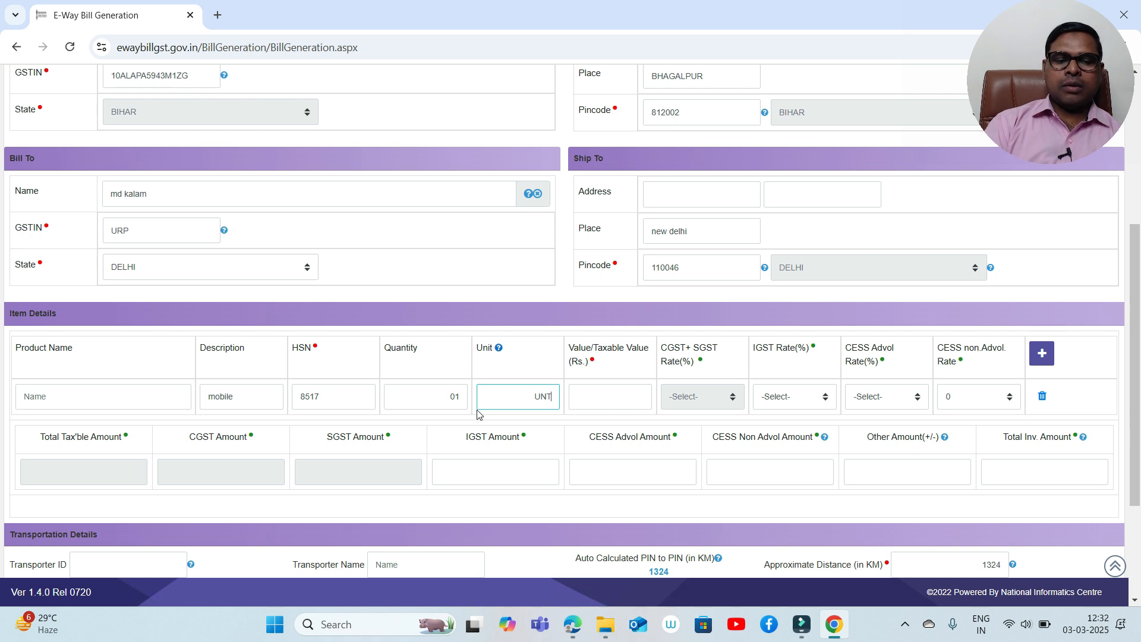
pyautogui.press('Tab')
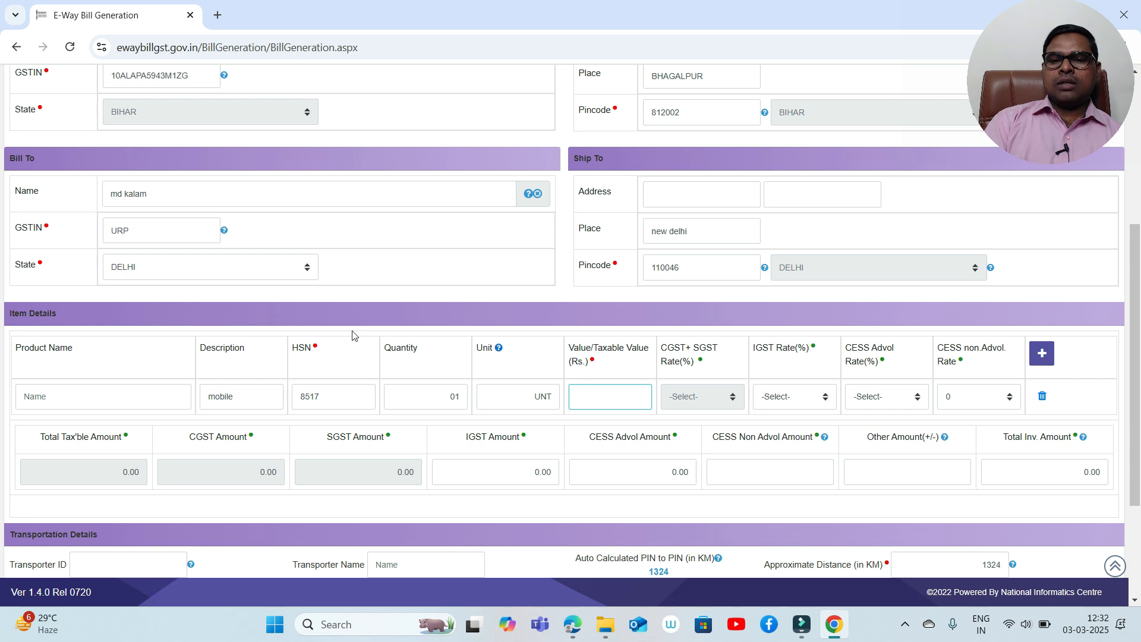
pyautogui.write('10000')
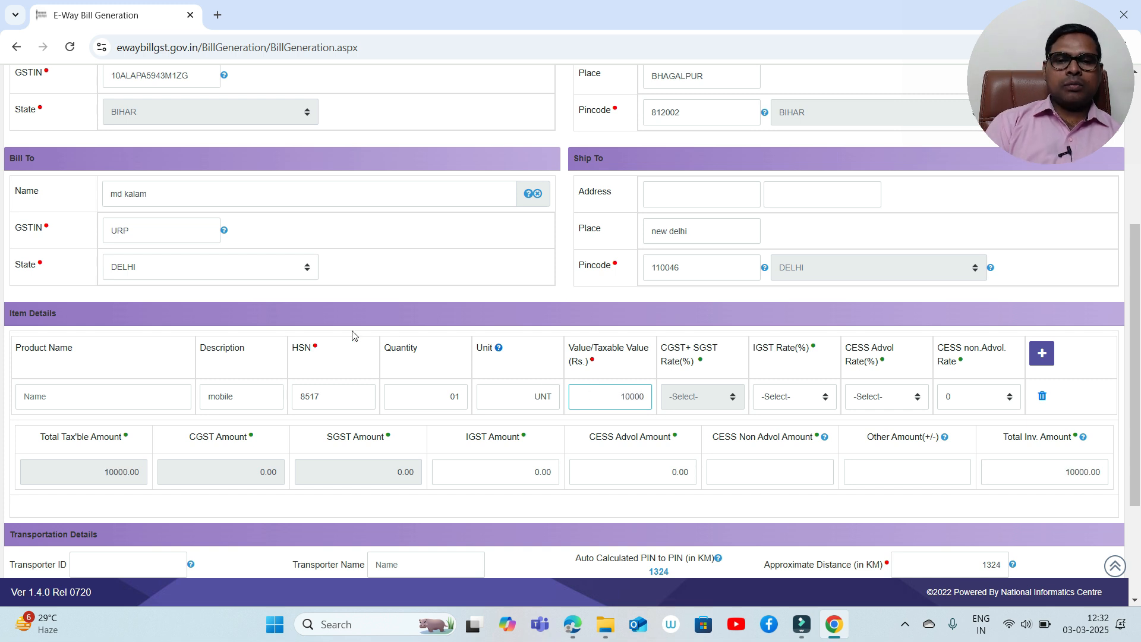
pyautogui.press('Tab')
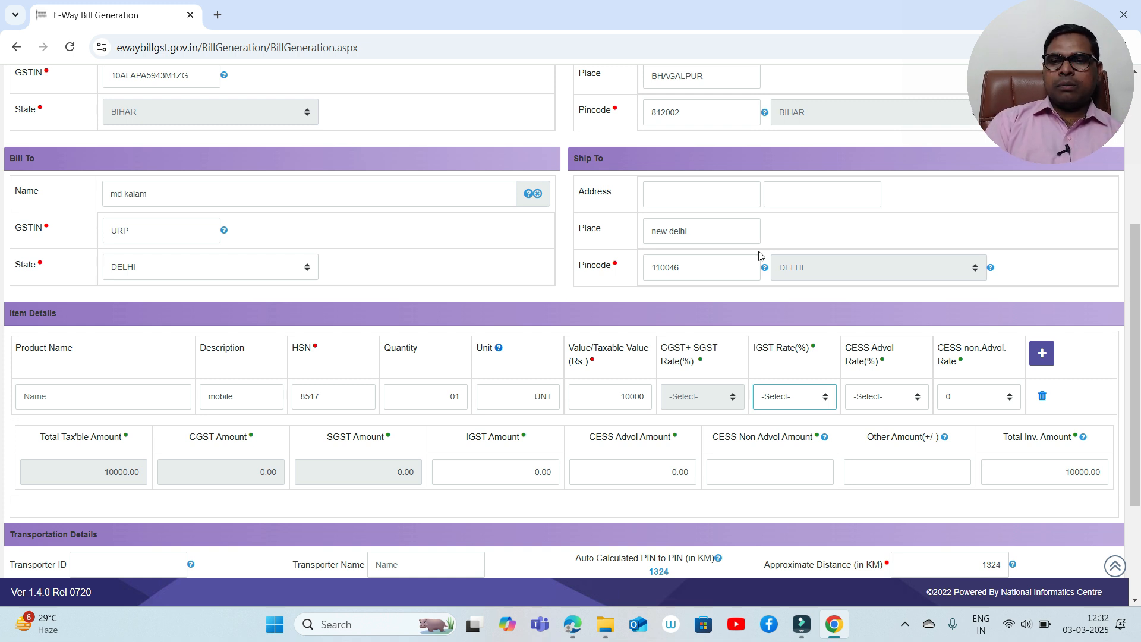
# - Set the mobile item's IGST rate to Not Appl and remove two added blank item rows
pyautogui.click(800, 406)
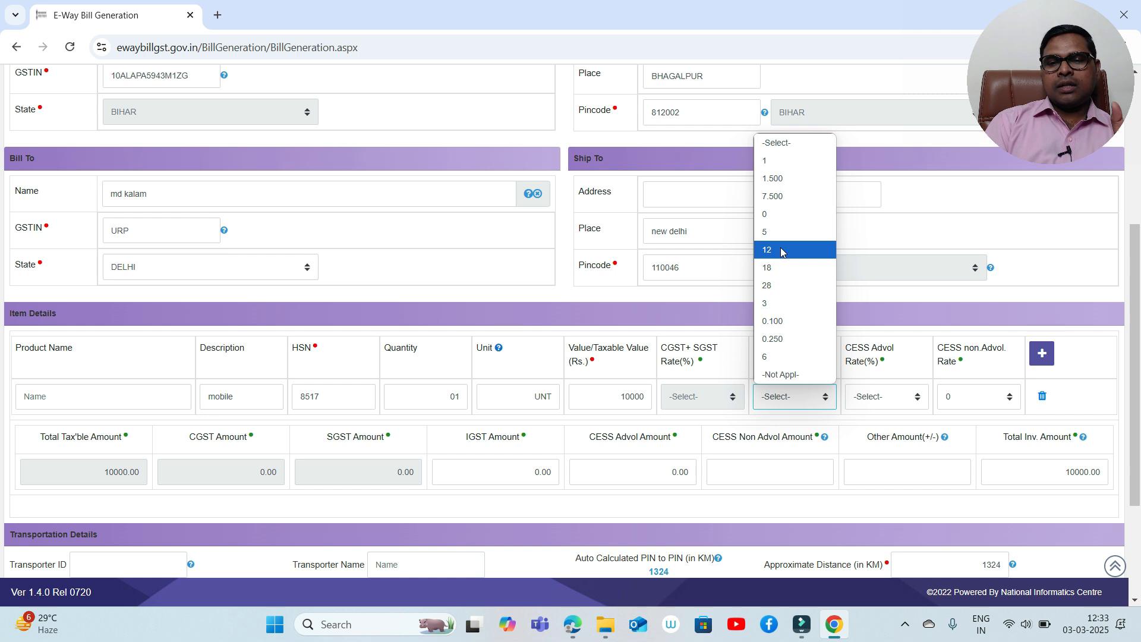
pyautogui.click(791, 375)
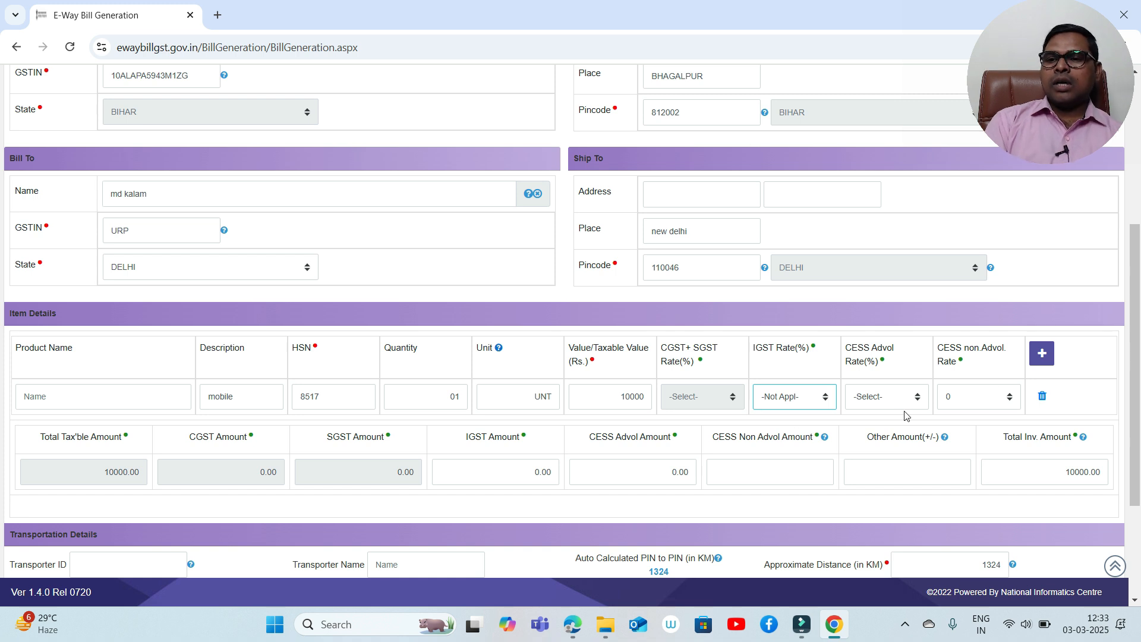
pyautogui.click(1044, 356)
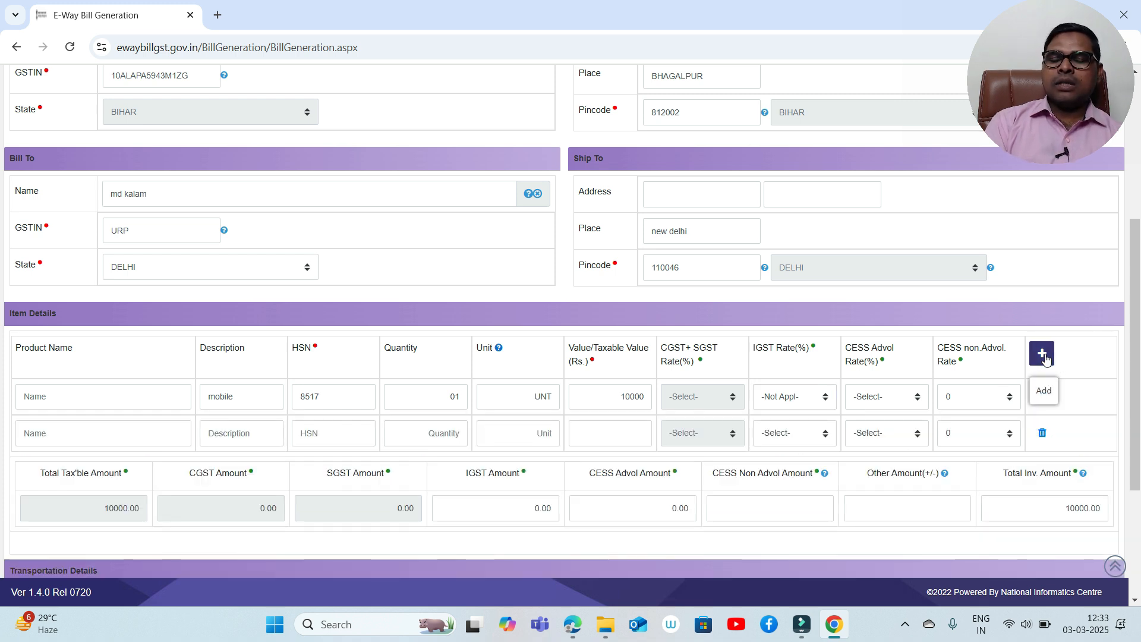
pyautogui.click(1044, 357)
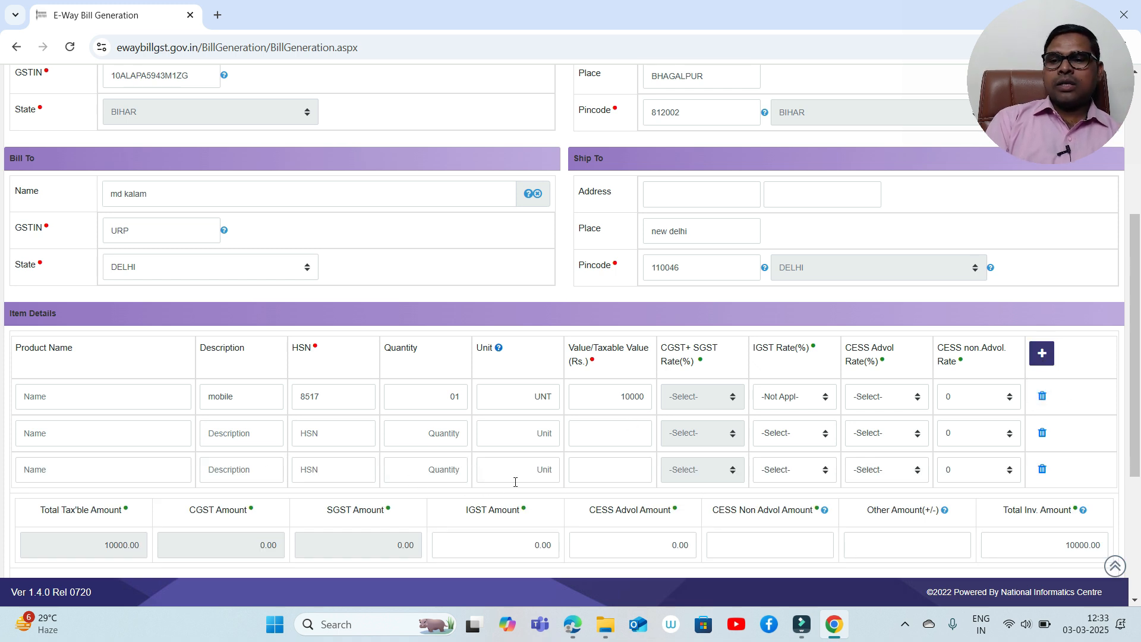
pyautogui.click(1043, 470)
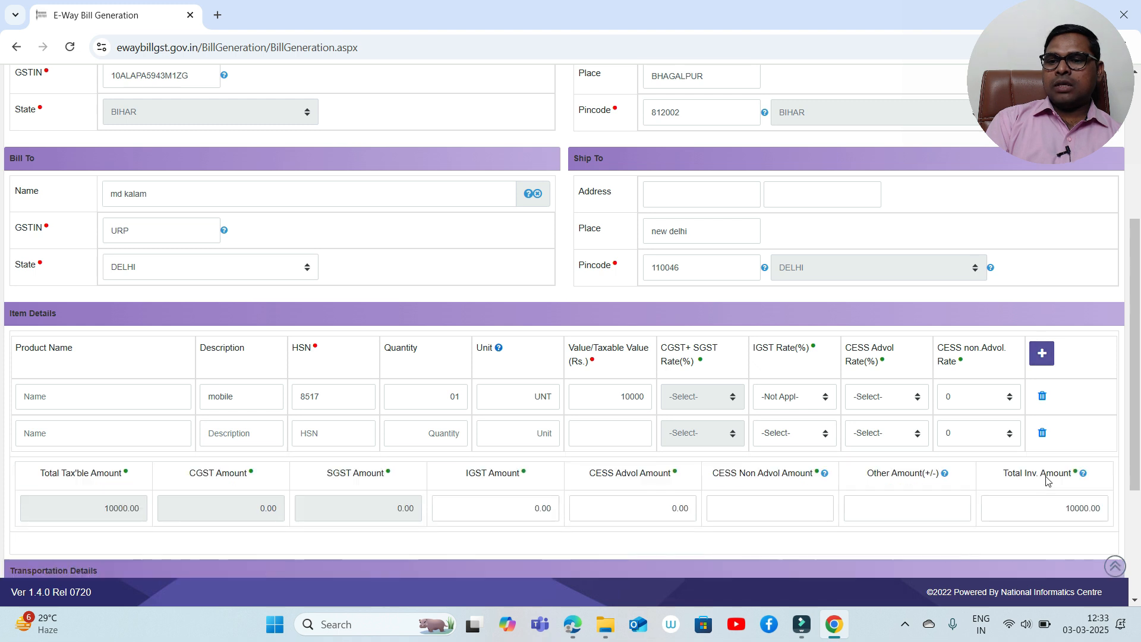
pyautogui.click(1042, 433)
pyautogui.scroll(-3, 1047, 417)
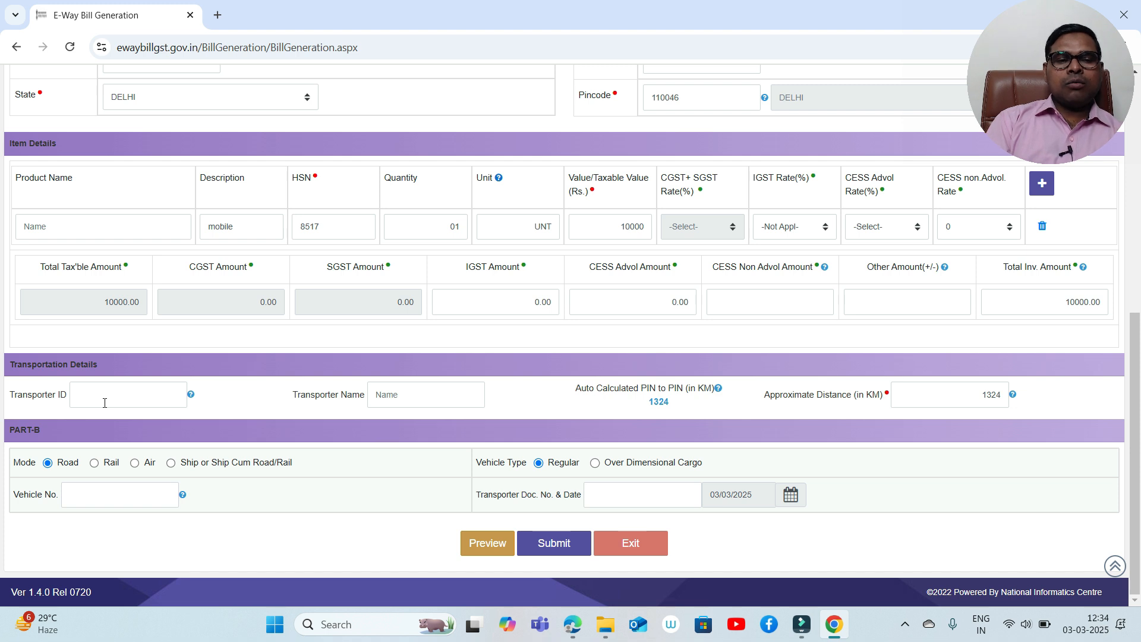
pyautogui.click(104, 402)
pyautogui.click(437, 393)
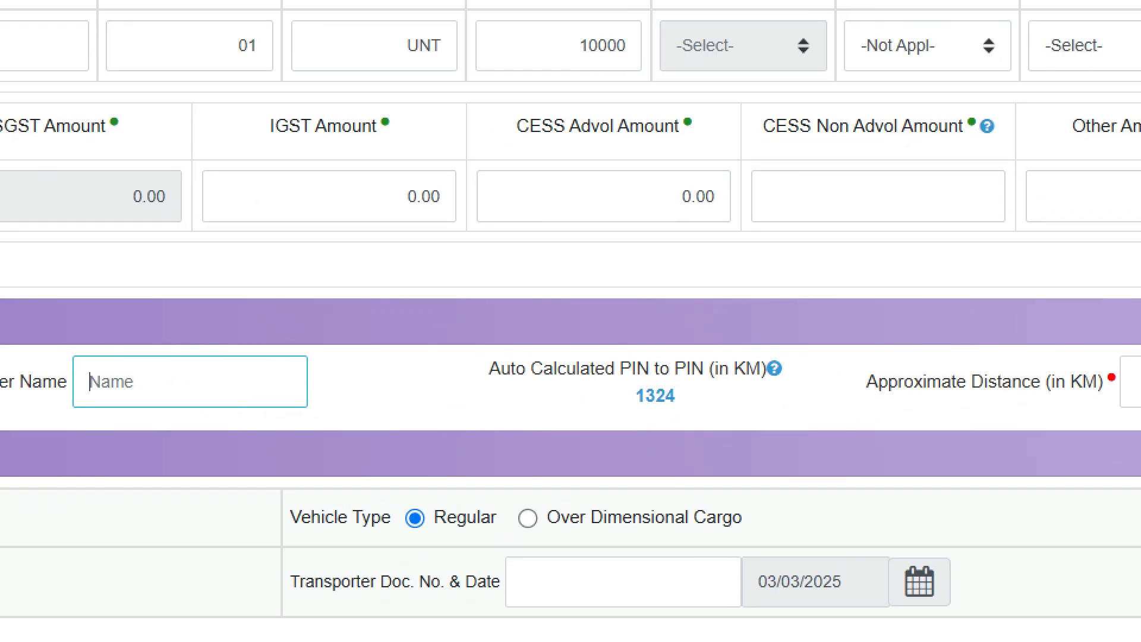
pyautogui.click(662, 407)
pyautogui.moveTo(632, 356)
pyautogui.mouseDown()
pyautogui.moveTo(764, 416)
pyautogui.moveTo(657, 353)
pyautogui.mouseUp()
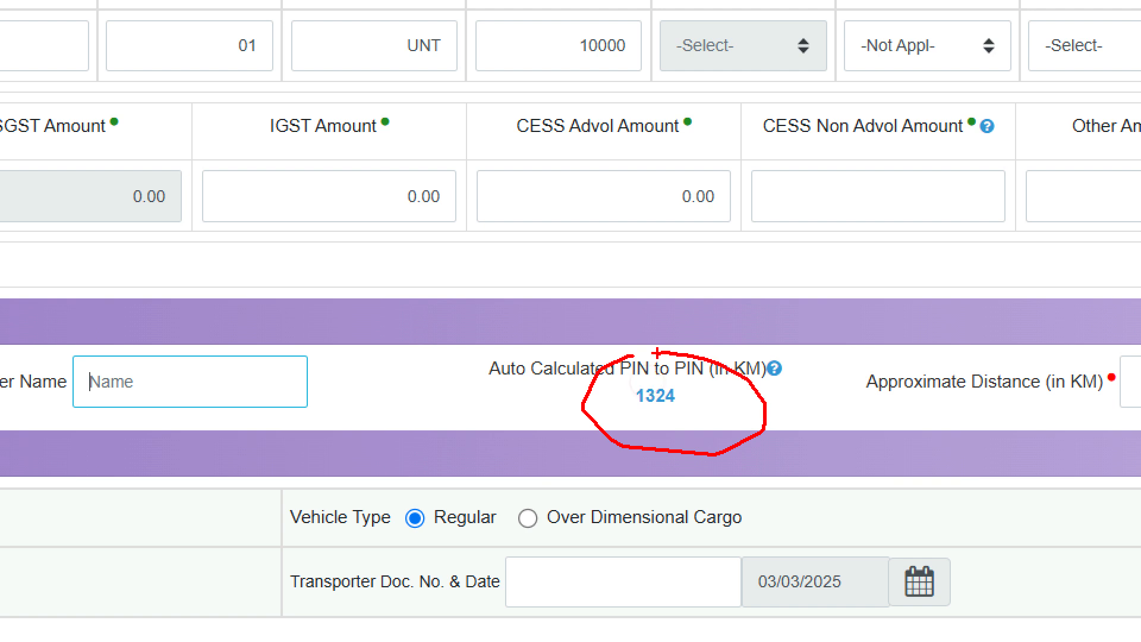
pyautogui.moveTo(552, 387)
pyautogui.mouseDown()
pyautogui.moveTo(942, 348)
pyautogui.moveTo(508, 339)
pyautogui.moveTo(717, 398)
pyautogui.mouseUp()
pyautogui.press('Escape')
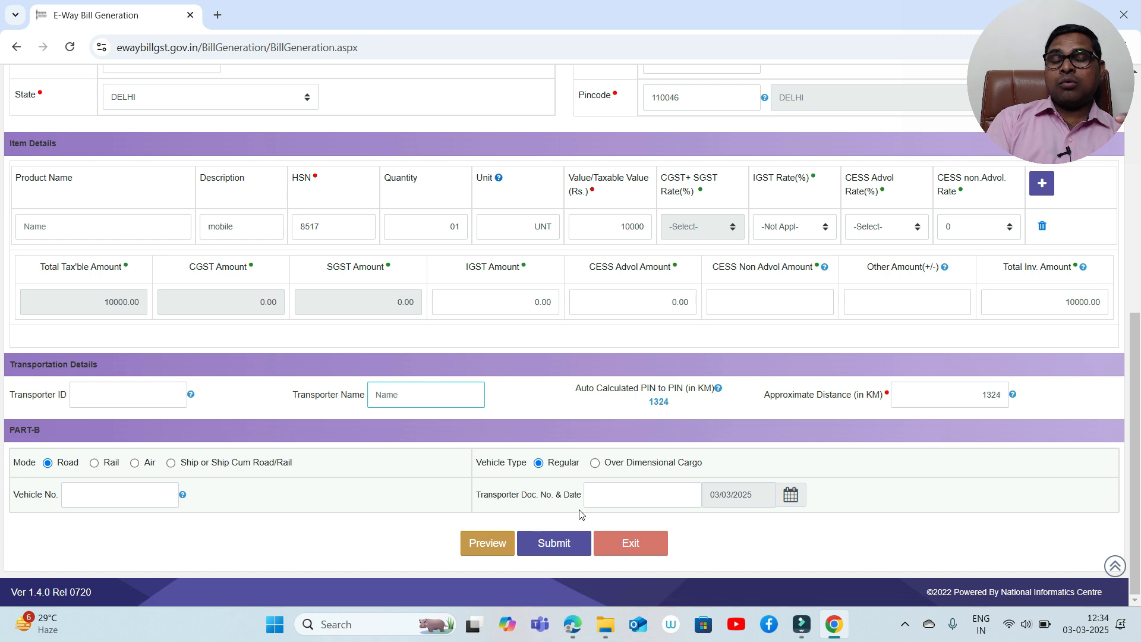
pyautogui.click(610, 501)
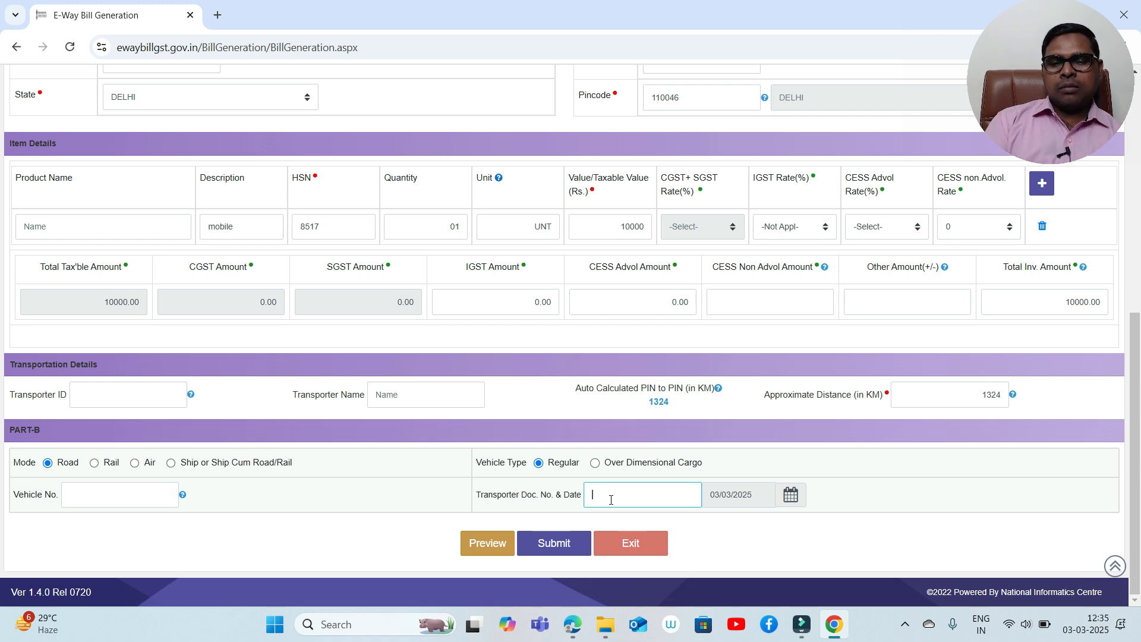
pyautogui.click(482, 547)
pyautogui.click(634, 156)
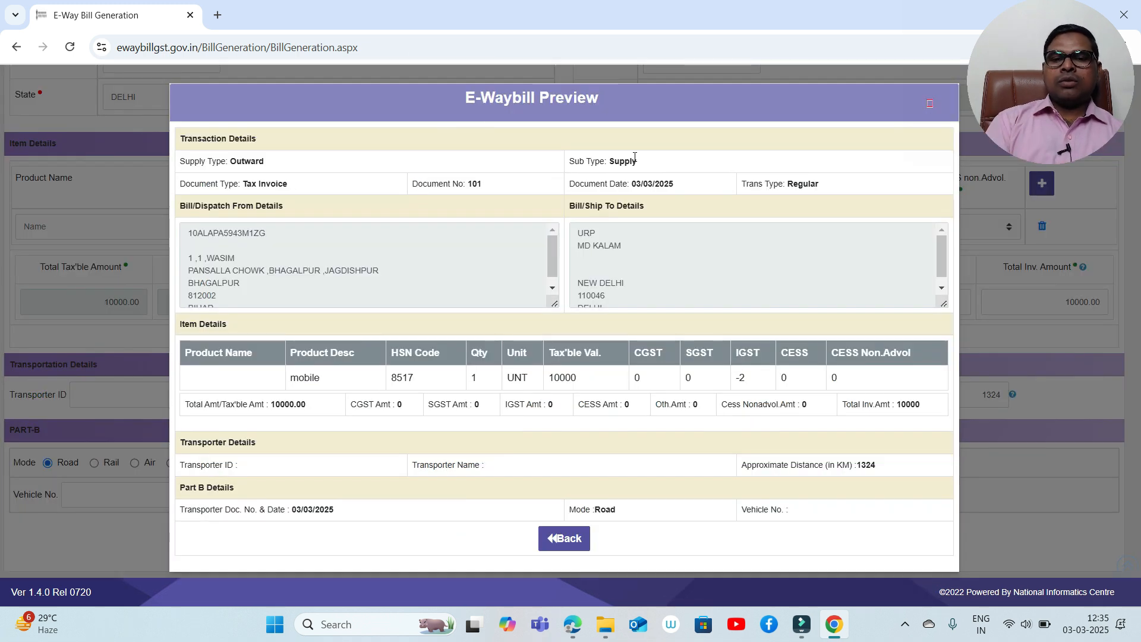
pyautogui.moveTo(944, 258); pyautogui.dragTo(944, 295)
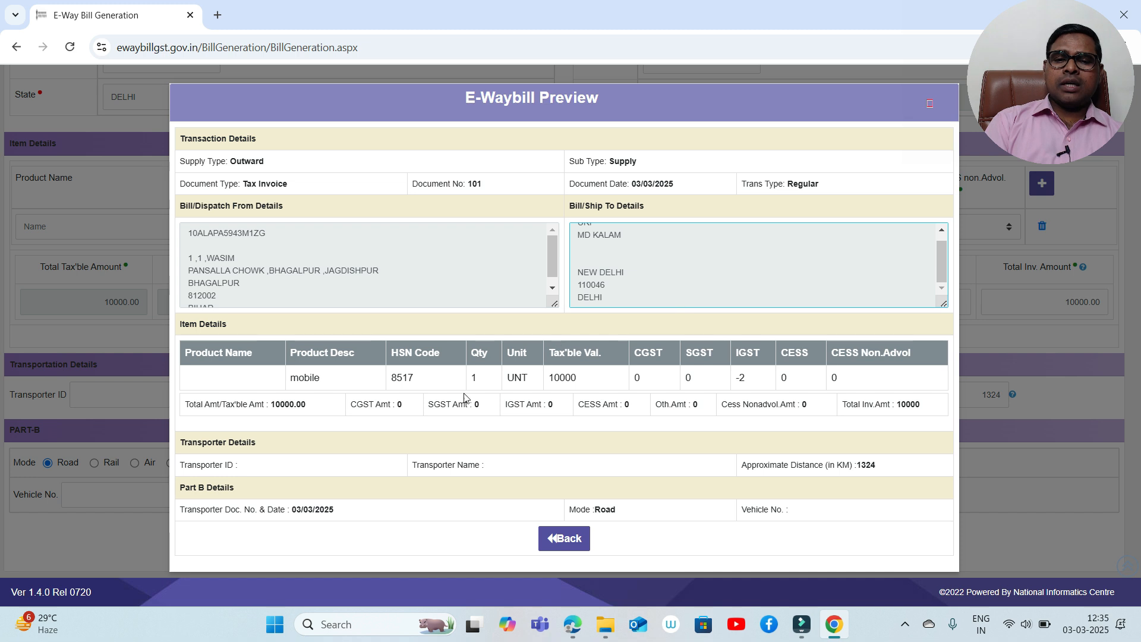
pyautogui.click(559, 535)
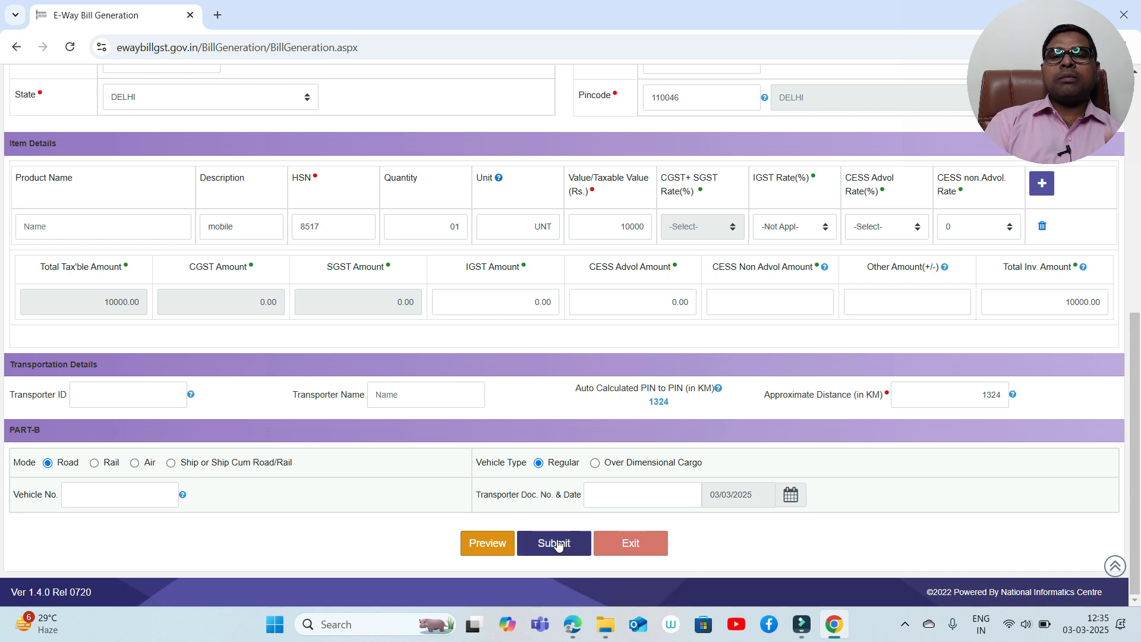
# - Scroll through the generated e-way bill PDF, valid until 06/03/2025, down to its Part-B table
pyautogui.moveTo(1136, 369); pyautogui.dragTo(1137, 177)
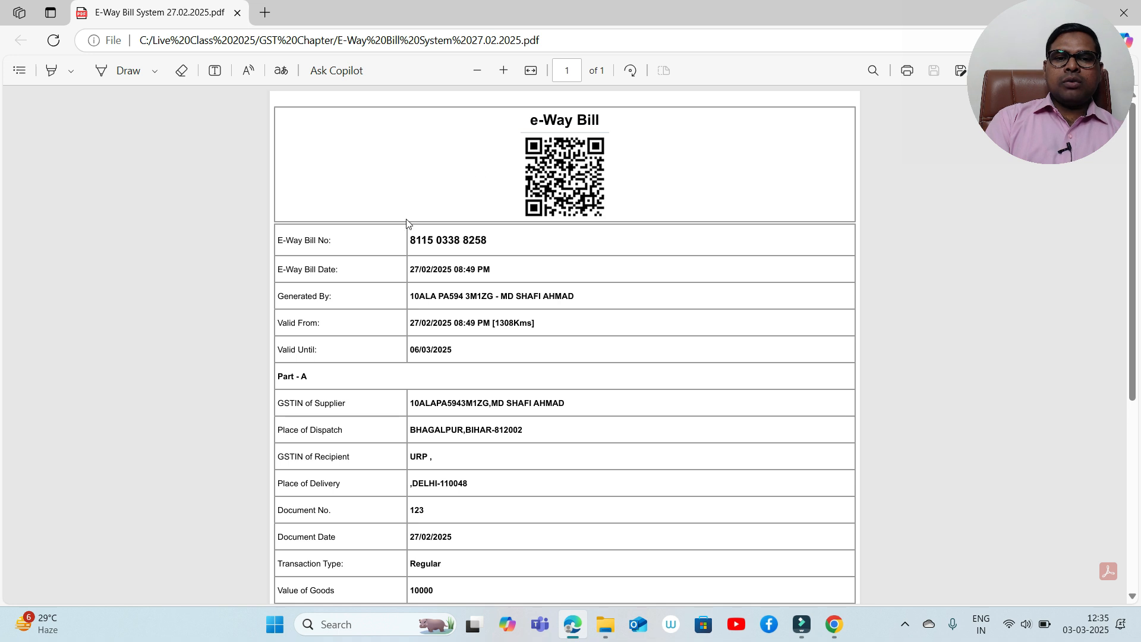
pyautogui.click(454, 240)
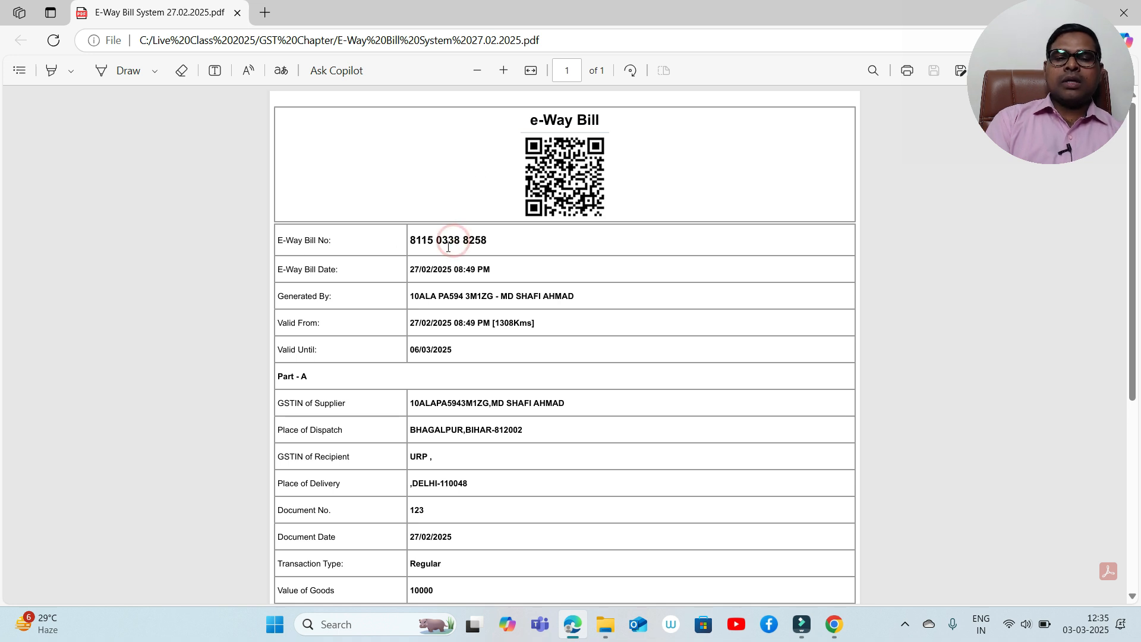
pyautogui.click(441, 270)
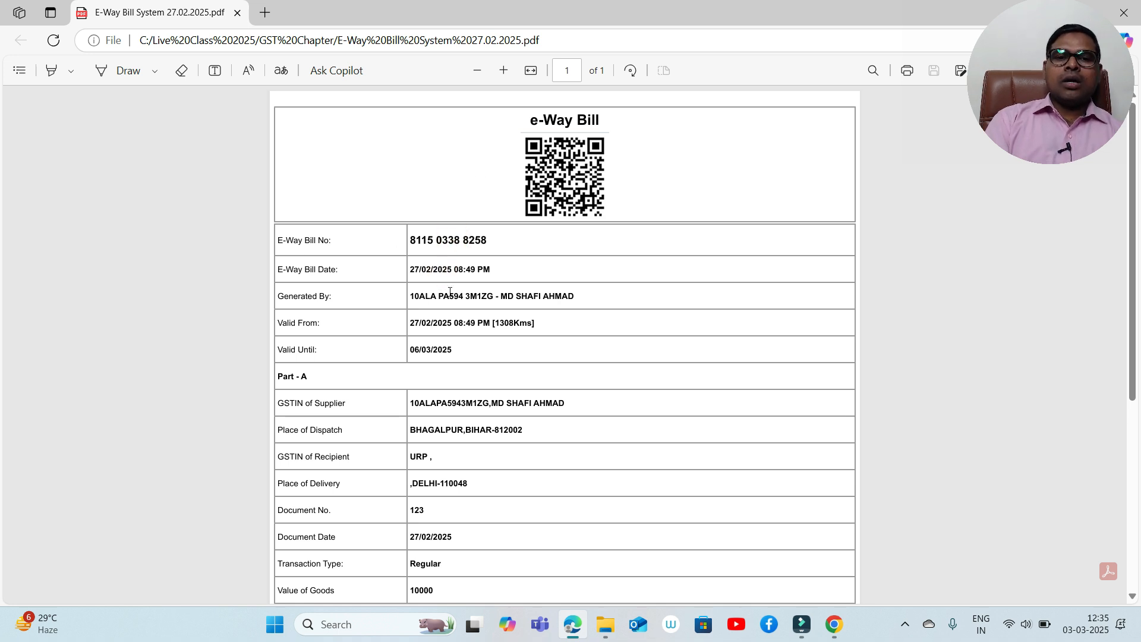
pyautogui.click(443, 321)
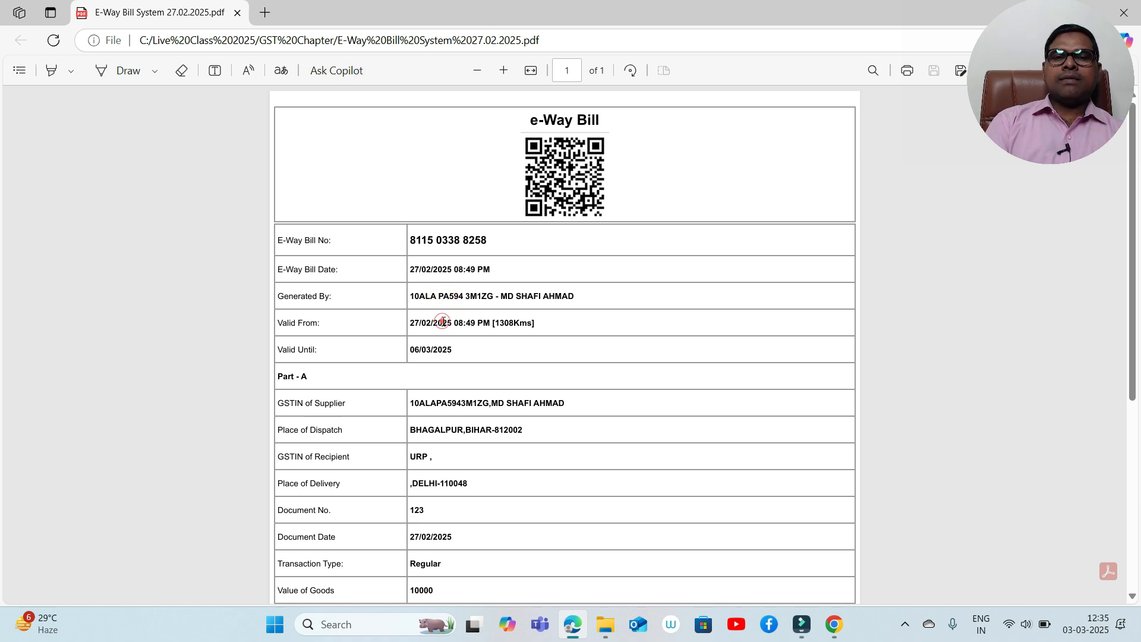
pyautogui.click(1132, 510)
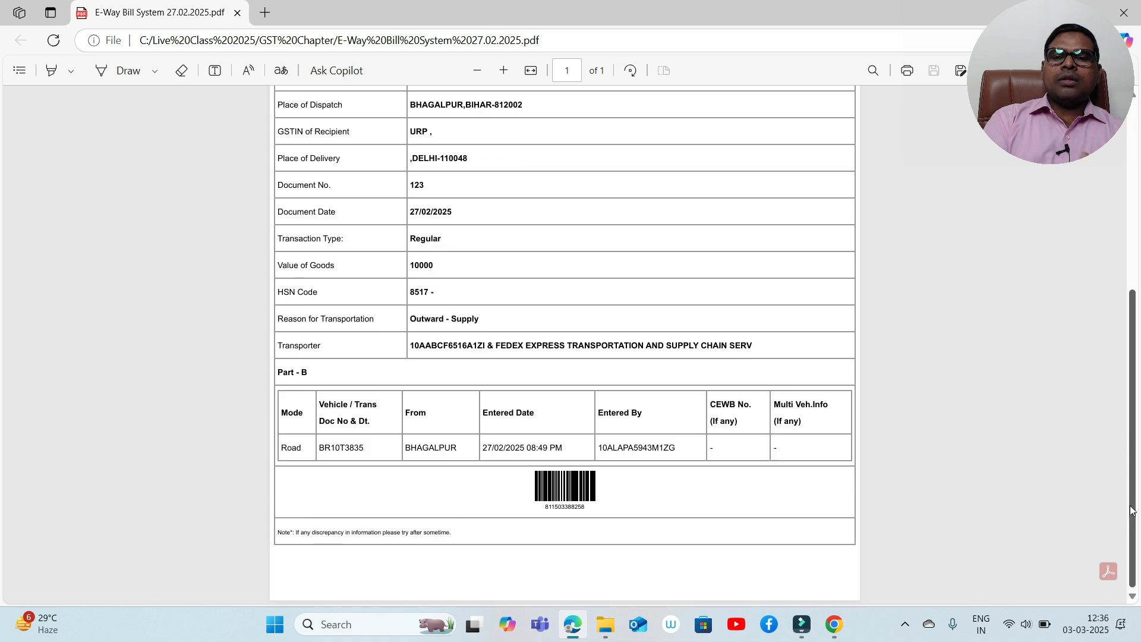